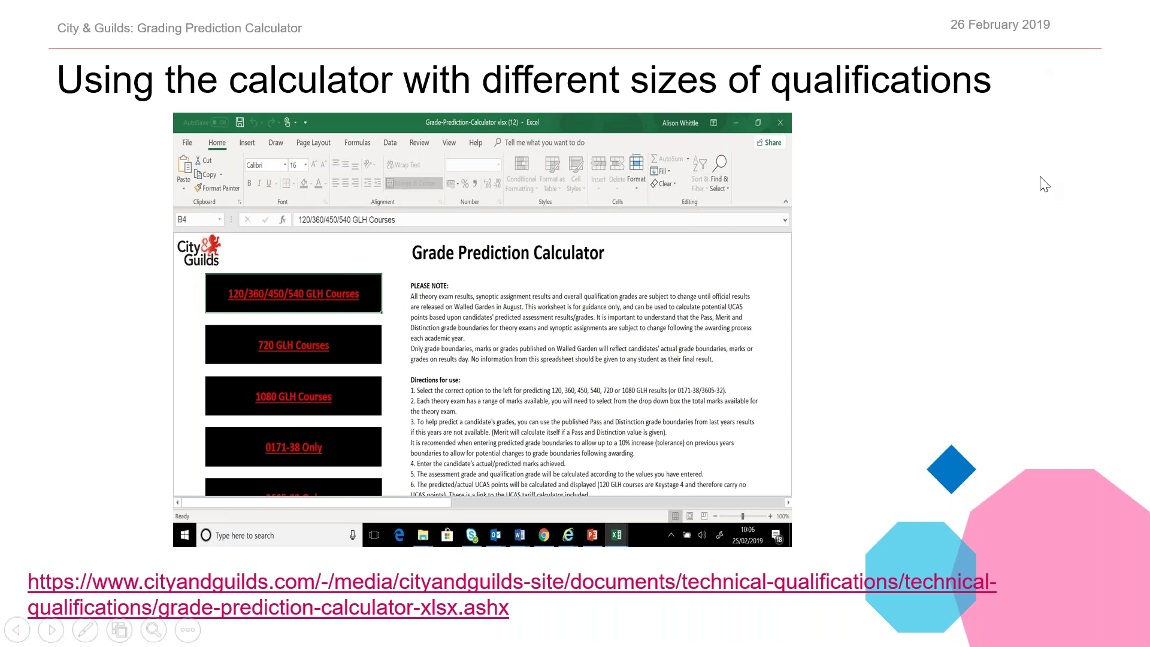
# Step: Open the grade prediction calculator workbook from the slide's link and go to its 120/360/450/540 GLH Courses sheet
pyautogui.click(479, 587)
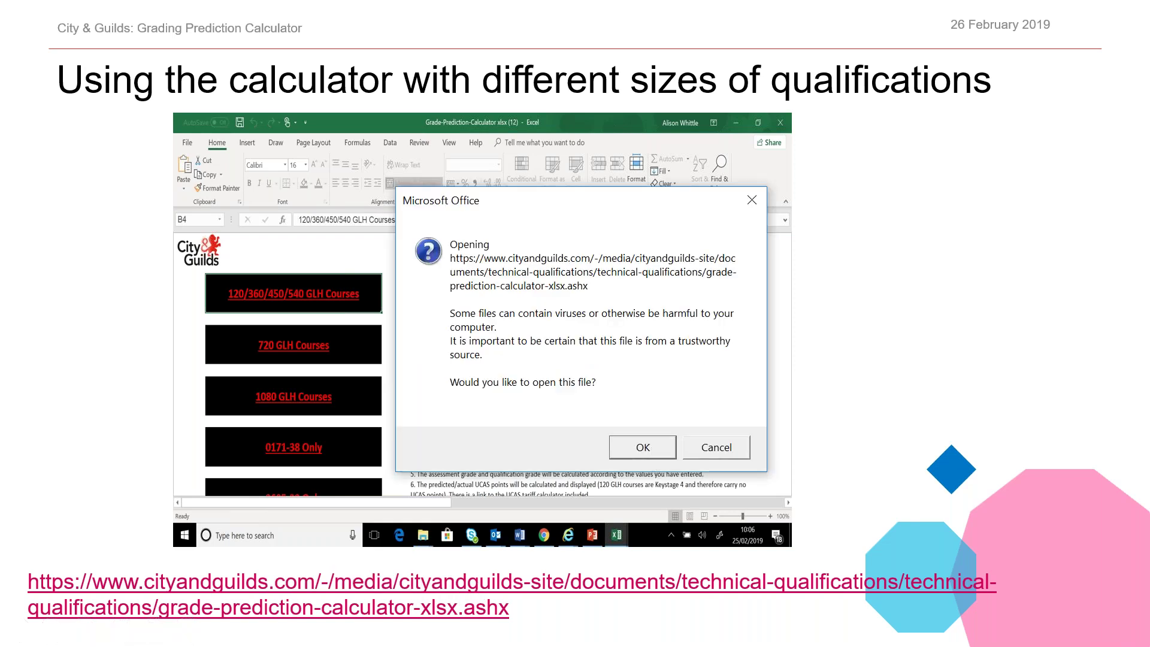
pyautogui.click(719, 443)
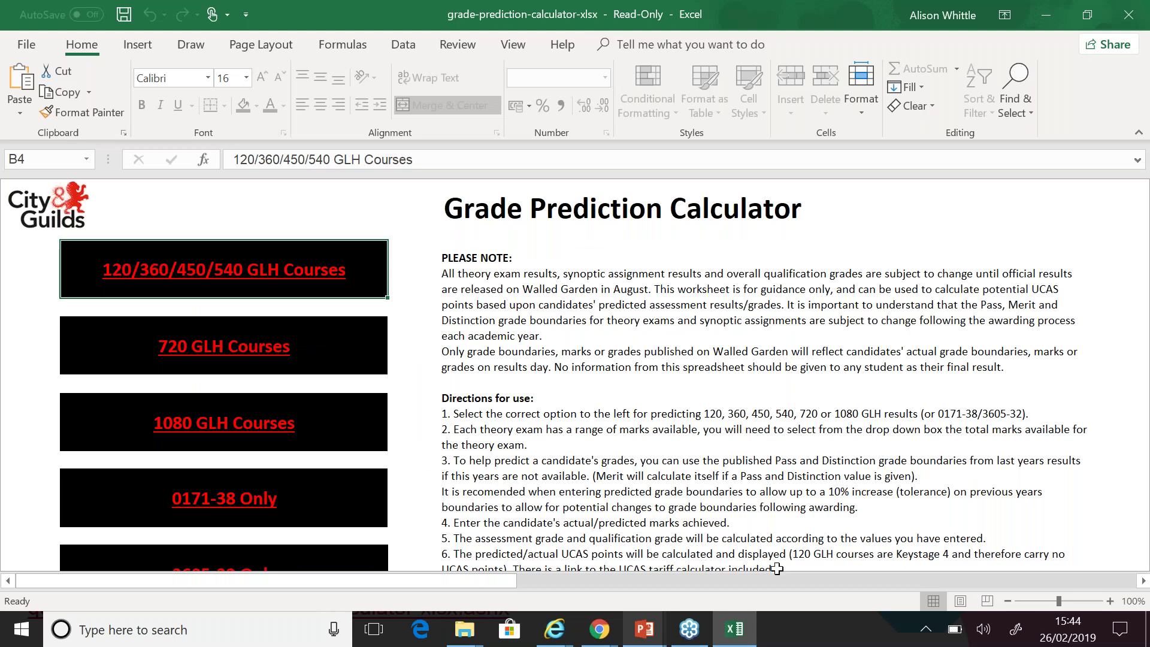
pyautogui.click(254, 276)
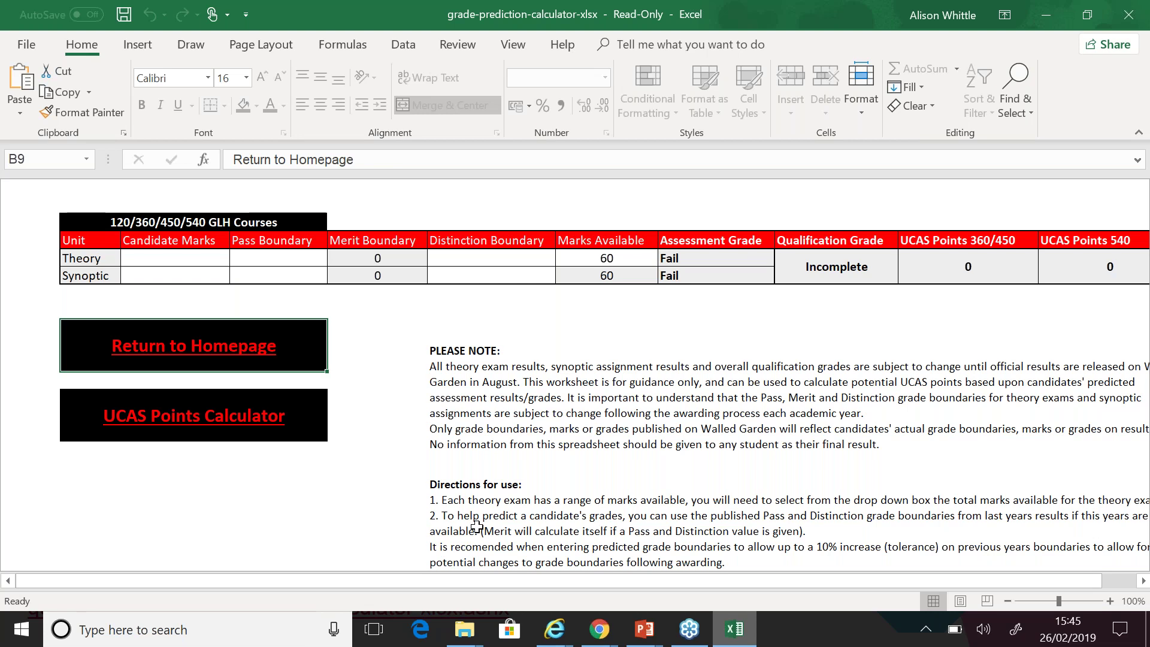
# Step: Enter the Theory boundaries as pass 24 and distinction 41, and the Synoptic boundaries as pass 25 and distinction 43
pyautogui.click(278, 260)
pyautogui.write('24')
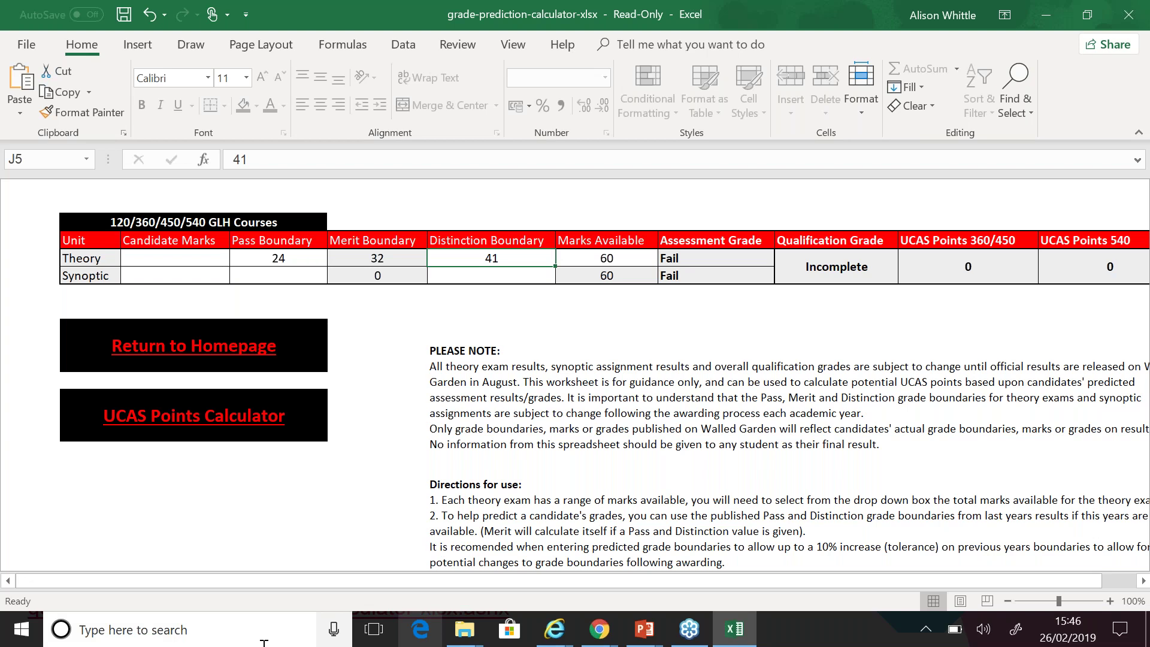
pyautogui.click(279, 276)
pyautogui.write('25')
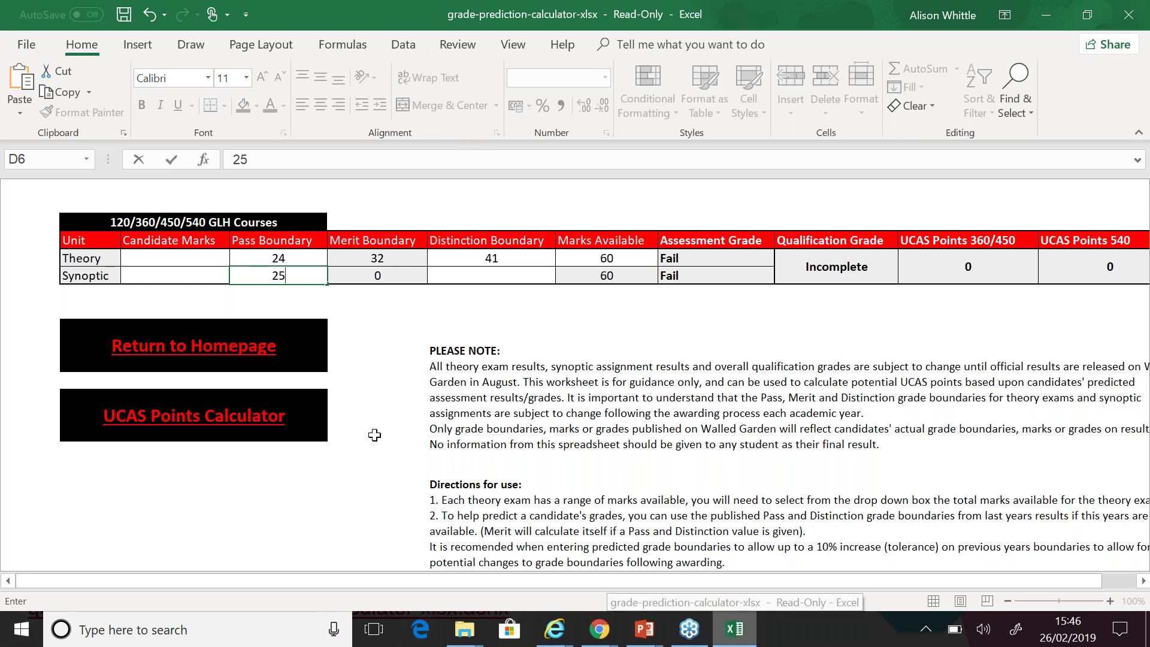
pyautogui.click(495, 273)
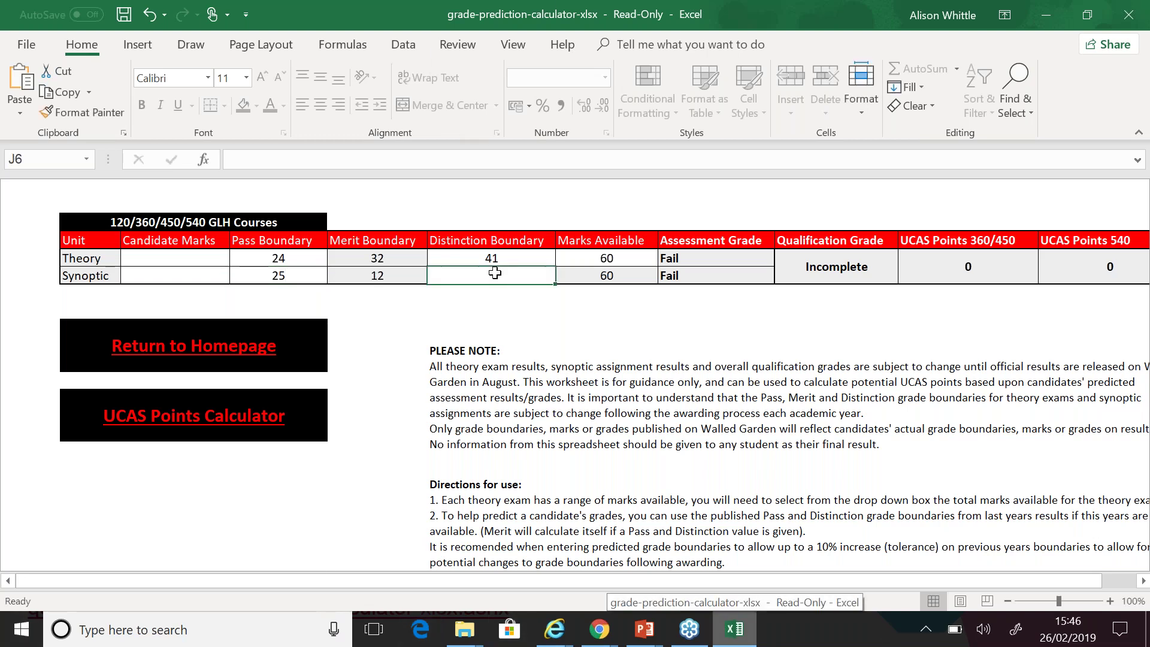
pyautogui.write('43')
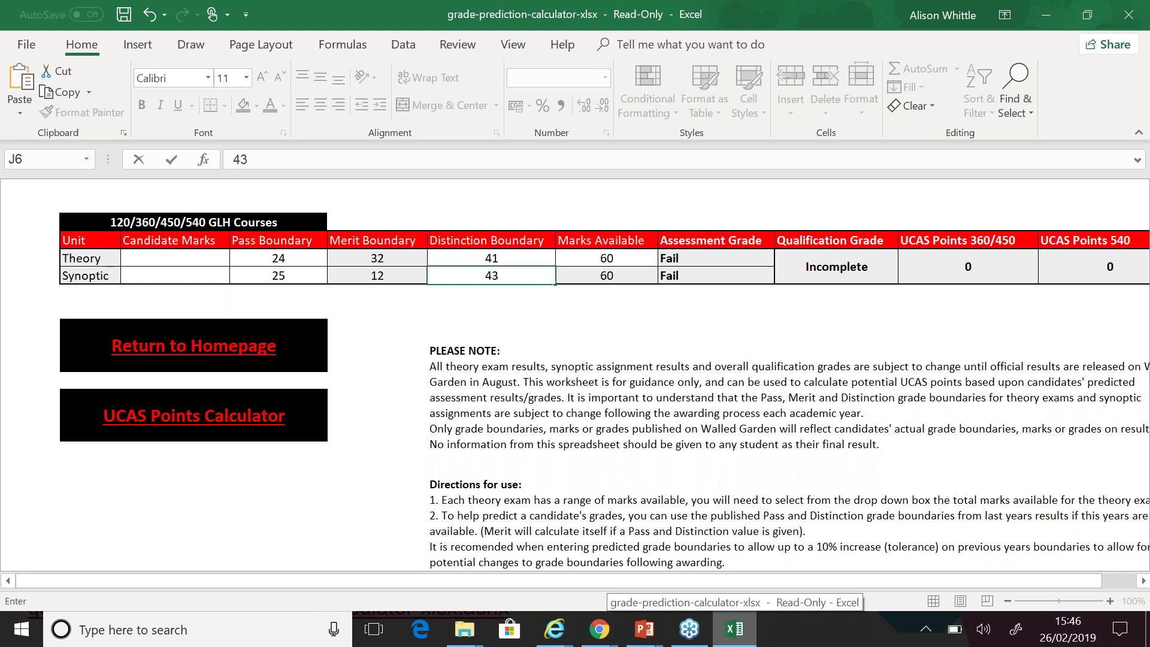
pyautogui.hotkey('ctrl', 'Return')
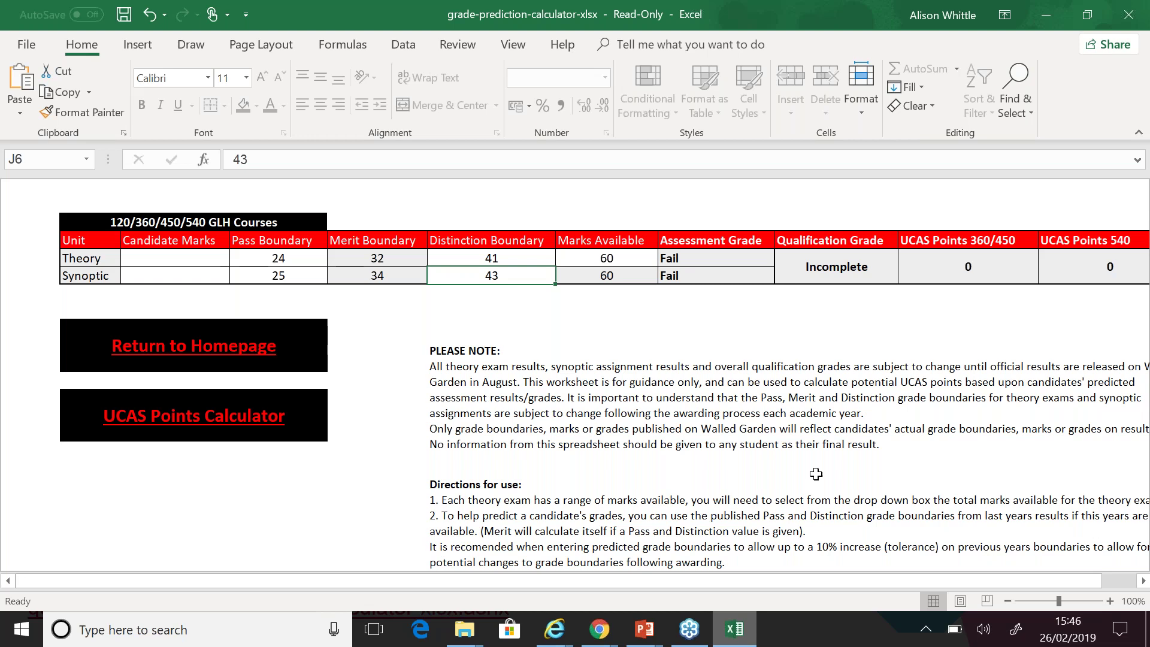
# Step: Enter candidate marks of 31 for Theory and 42 for Synoptic
pyautogui.click(178, 258)
pyautogui.write('31')
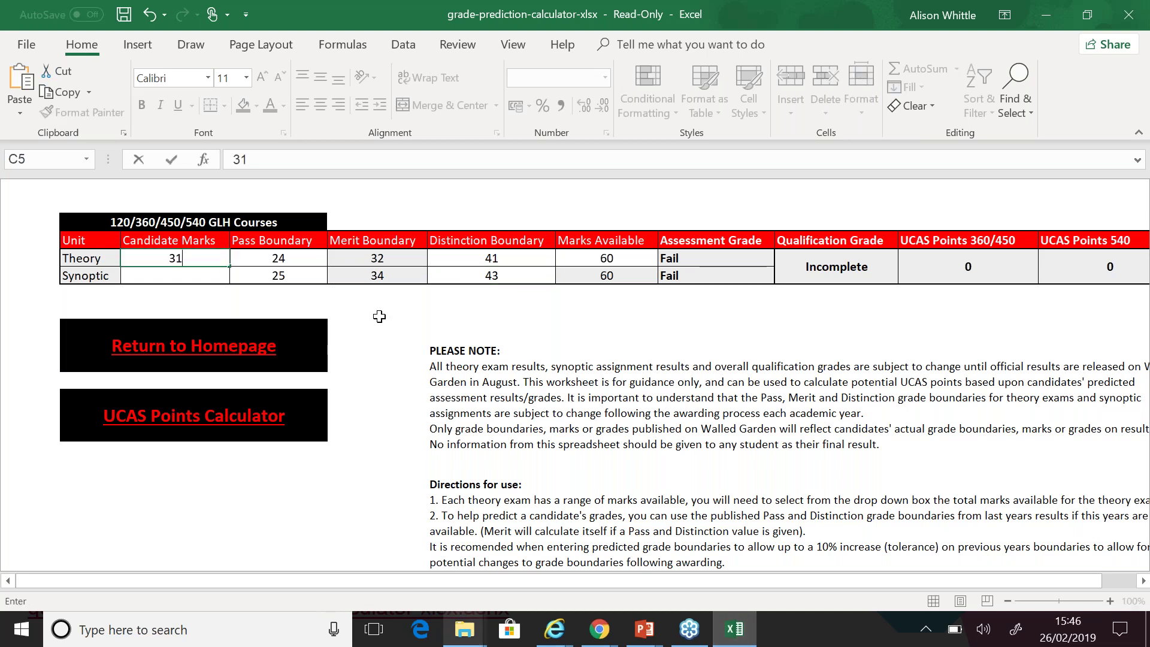
pyautogui.hotkey('ctrl', 'Return')
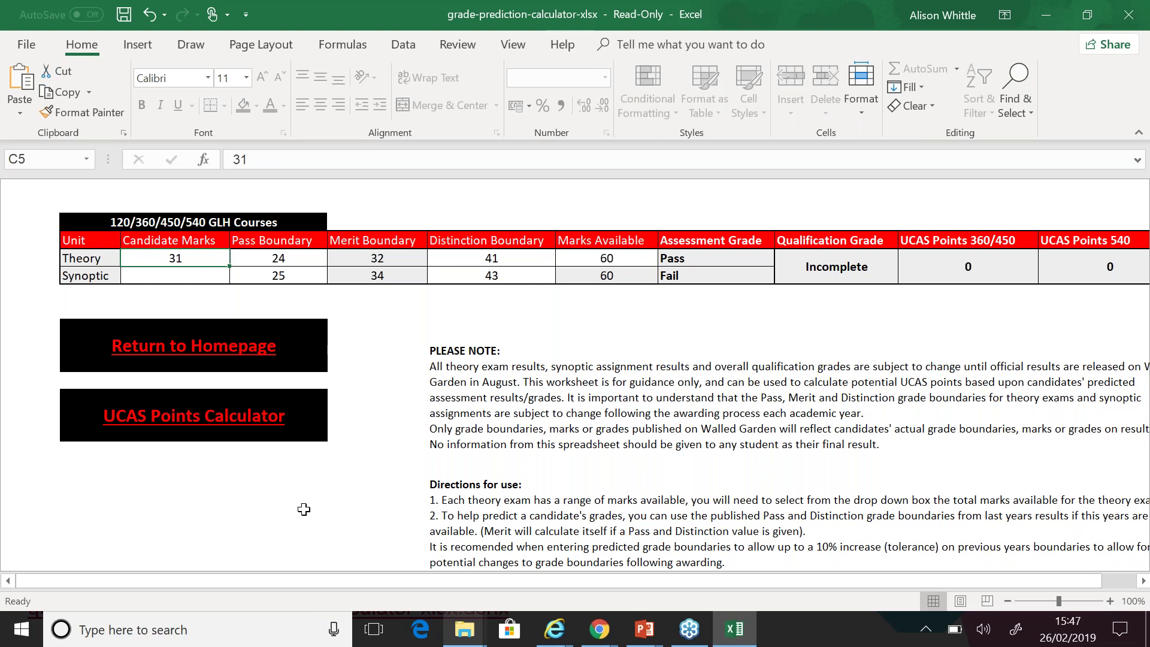
pyautogui.click(180, 273)
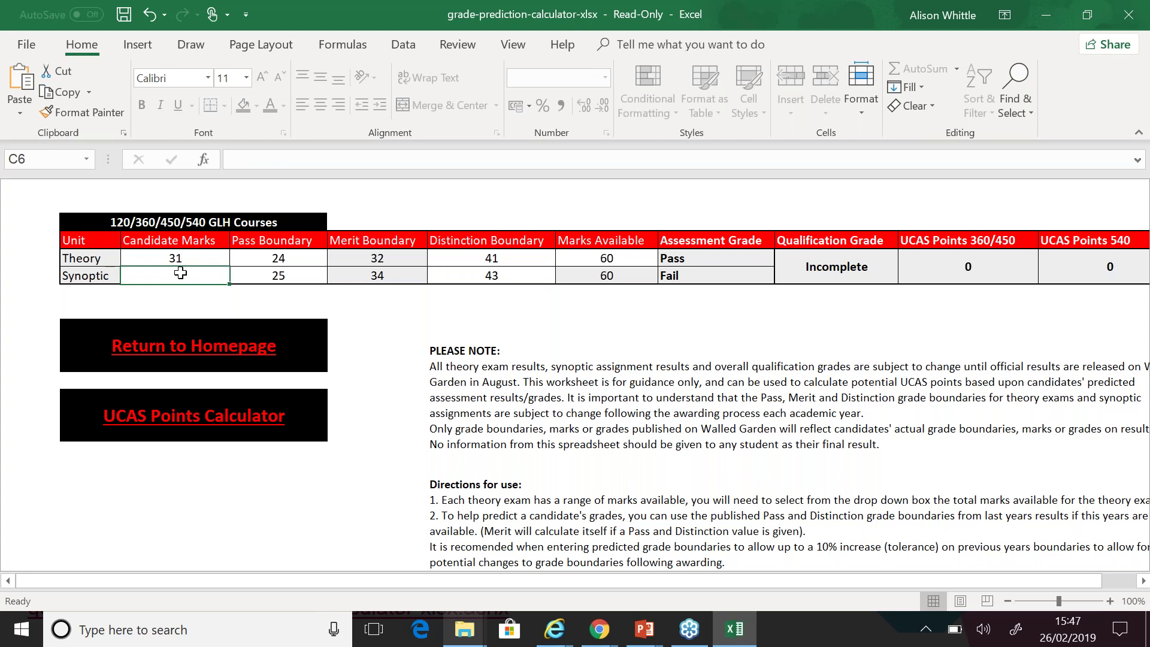
pyautogui.doubleClick(180, 273)
pyautogui.write('42')
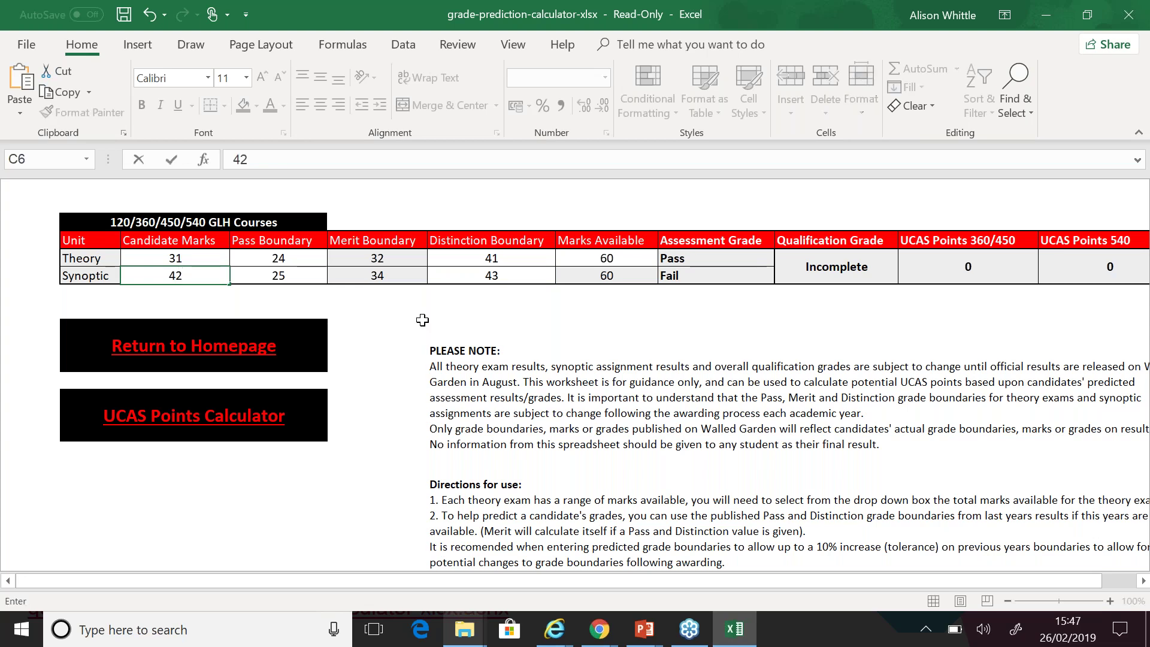
pyautogui.press('Return')
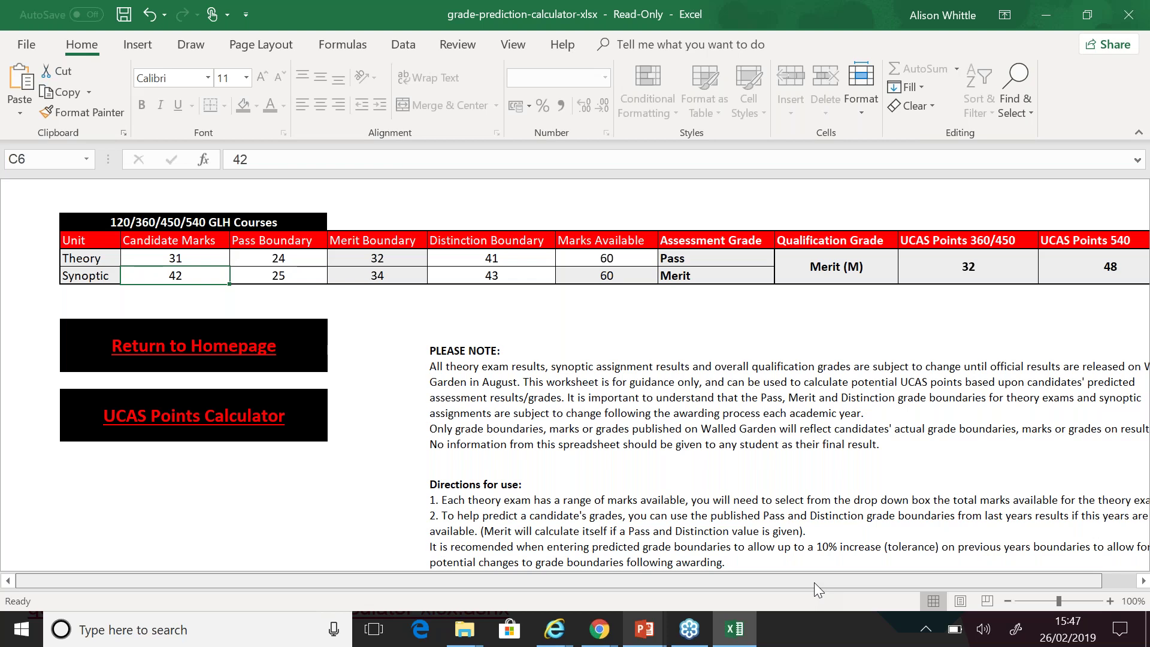
# Step: Open the 1080 GLH Courses sheet and fill in Theory (1) with pass boundary 24, distinction boundary 41 and candidate marks 31
pyautogui.moveTo(814, 582); pyautogui.dragTo(946, 601)
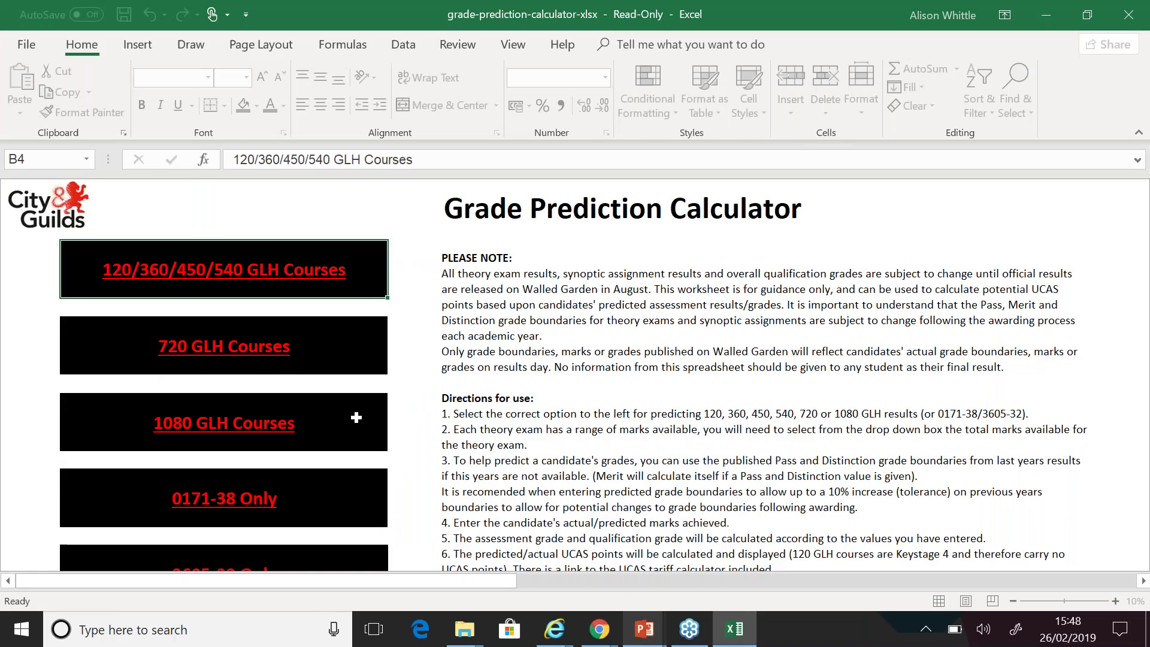
pyautogui.click(222, 430)
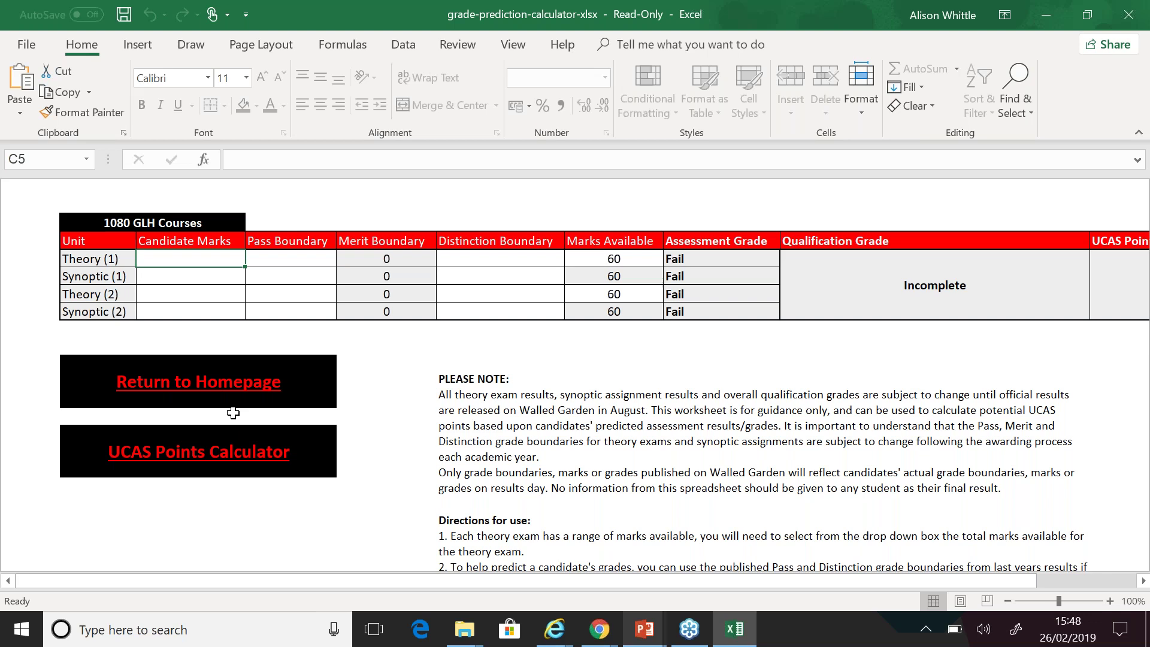
pyautogui.click(277, 258)
pyautogui.write('2')
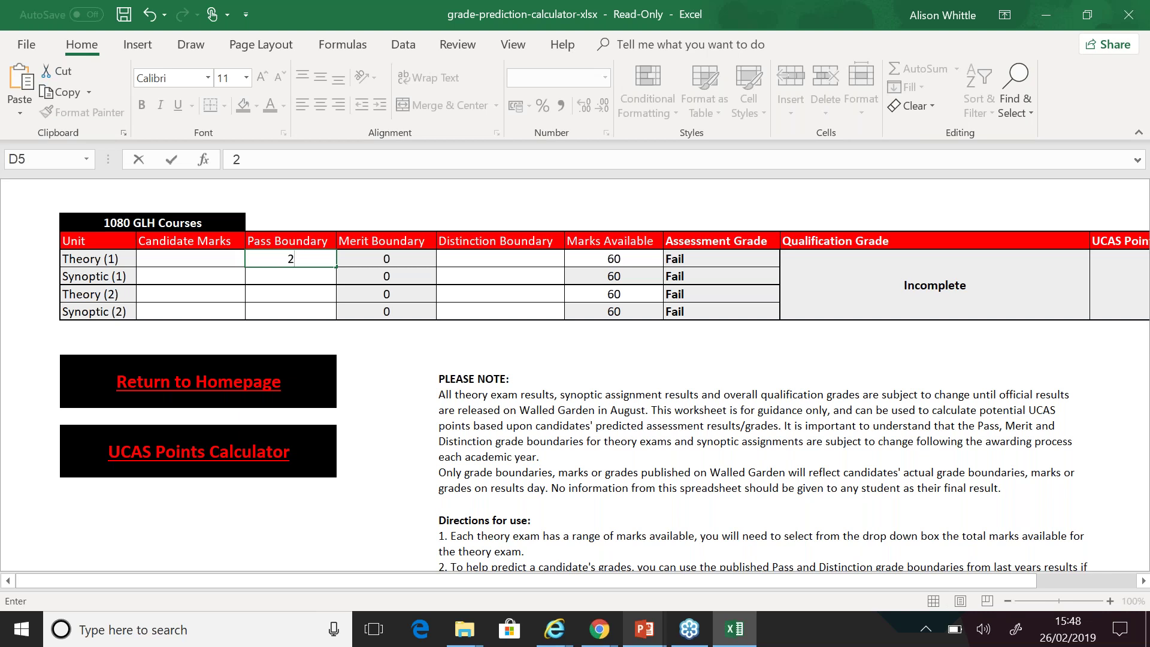
pyautogui.write('4')
pyautogui.click(489, 258)
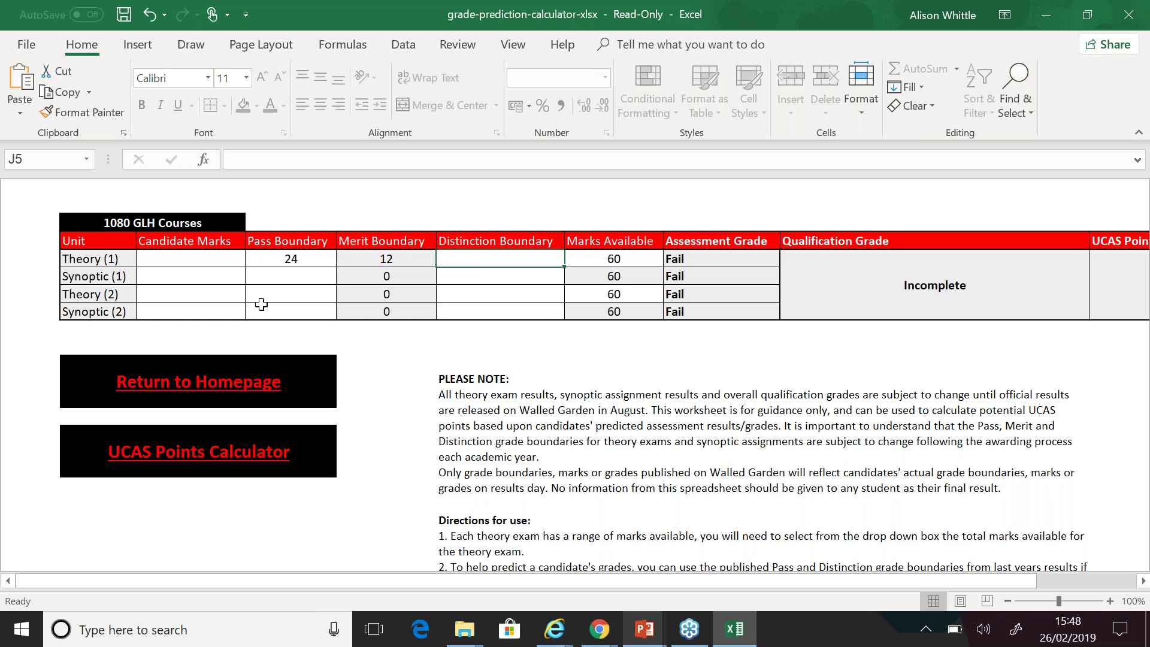
# Step: Fill in Synoptic (1) with pass boundary 25, distinction boundary 43 and candidate marks 42
pyautogui.click(261, 304)
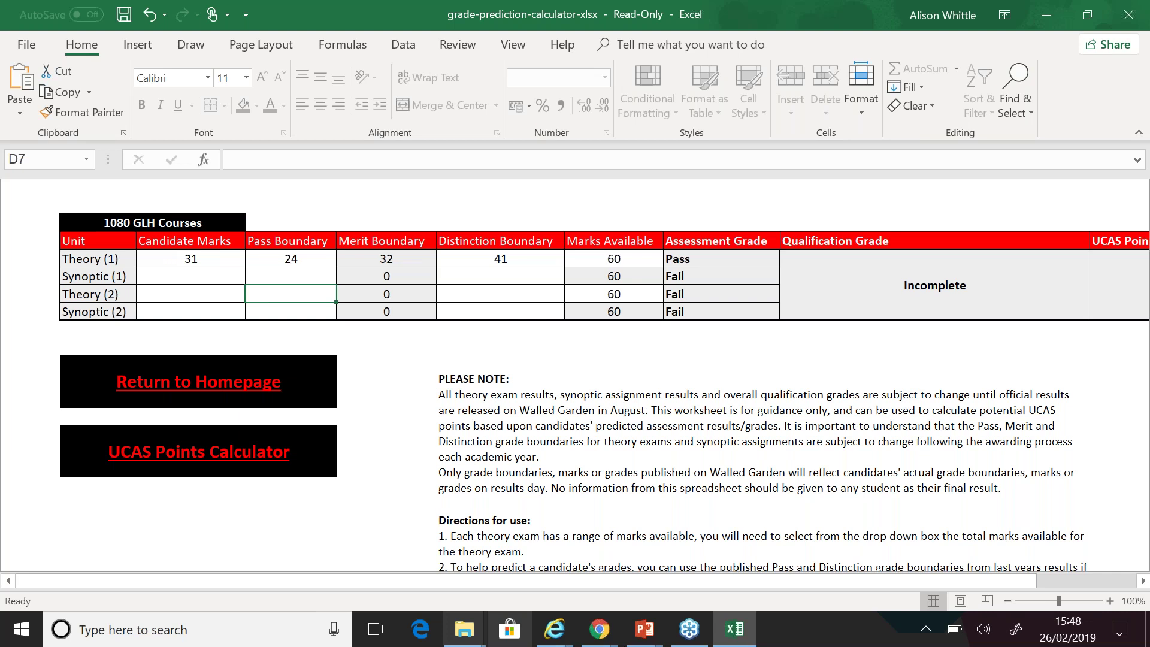
pyautogui.press('Up')
pyautogui.write('25')
pyautogui.press('Tab')
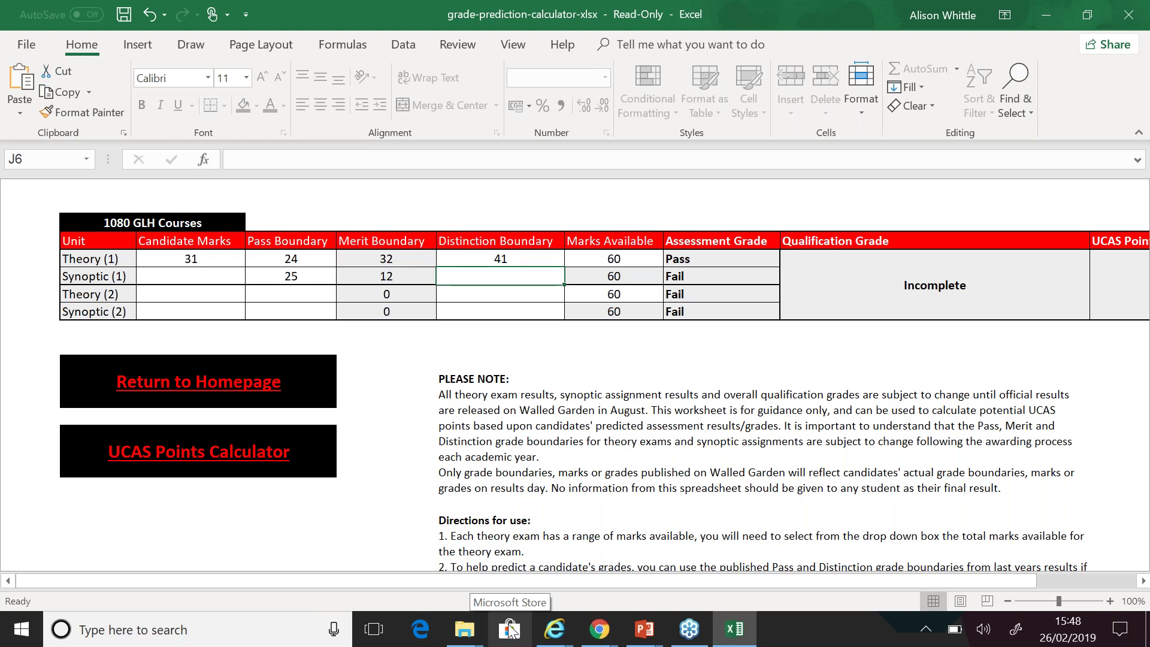
pyautogui.write('43')
pyautogui.click(204, 276)
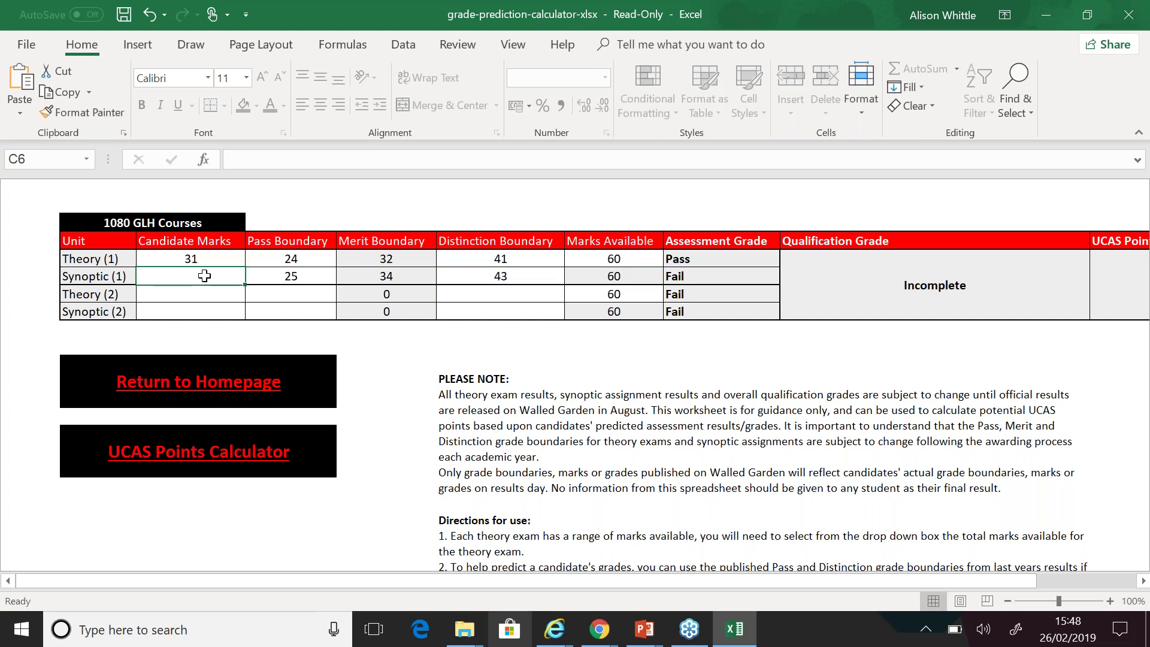
pyautogui.doubleClick(205, 276)
pyautogui.write('42')
pyautogui.hotkey('ctrl', 'Return')
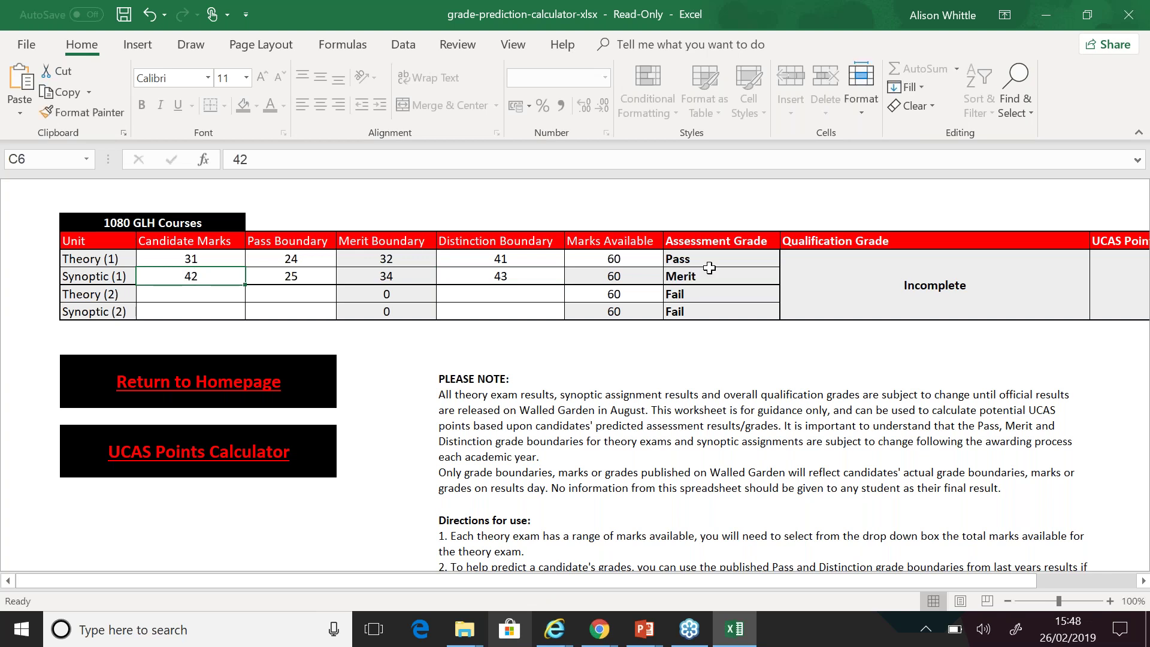
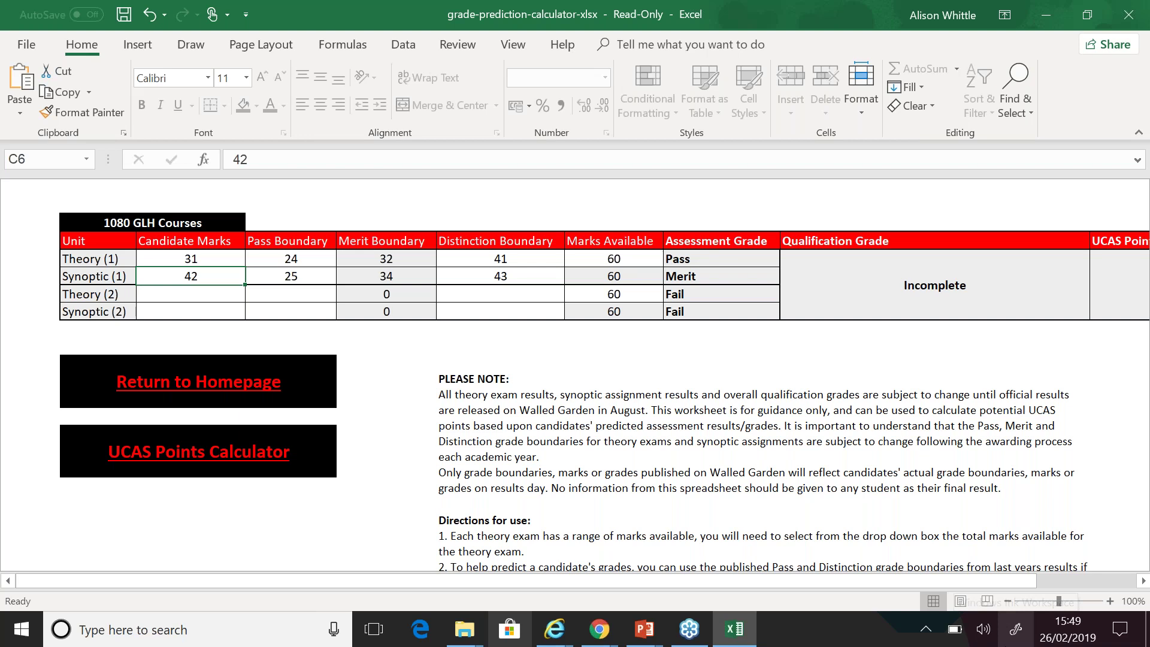
pyautogui.click(187, 290)
pyautogui.write('25')
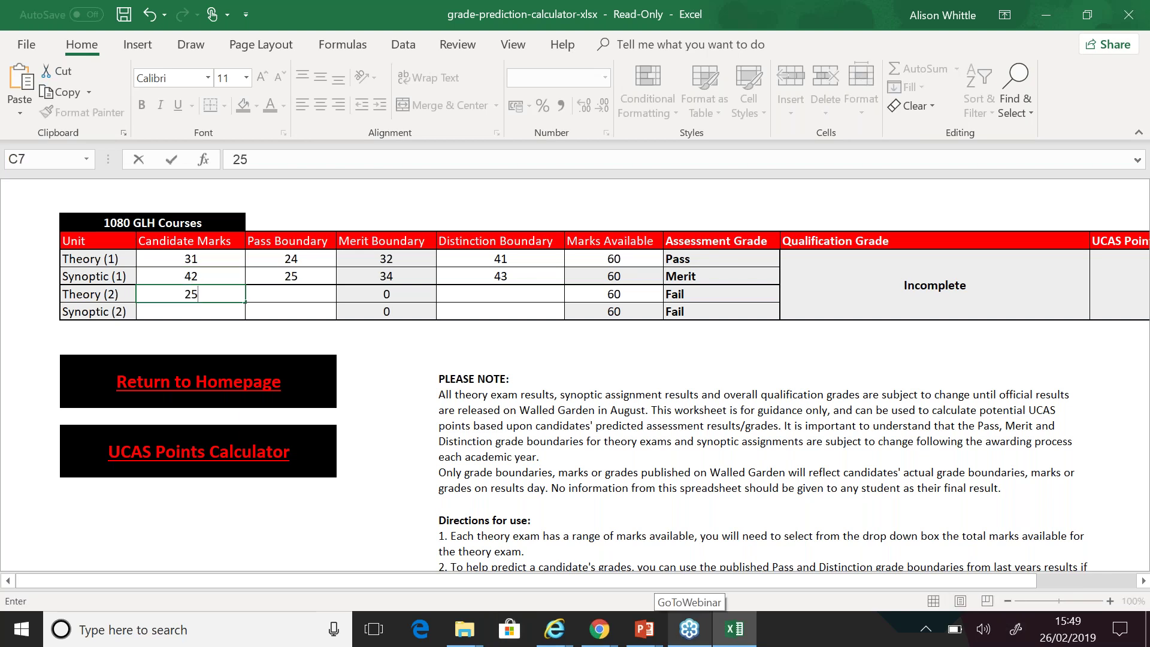
pyautogui.doubleClick(187, 293)
pyautogui.press('BackSpace')
# Step: Enter the Theory (2) boundaries as pass 25 and distinction 42, and the Synoptic (2) boundaries as pass 26 and distinction 44
pyautogui.click(277, 290)
pyautogui.write('2')
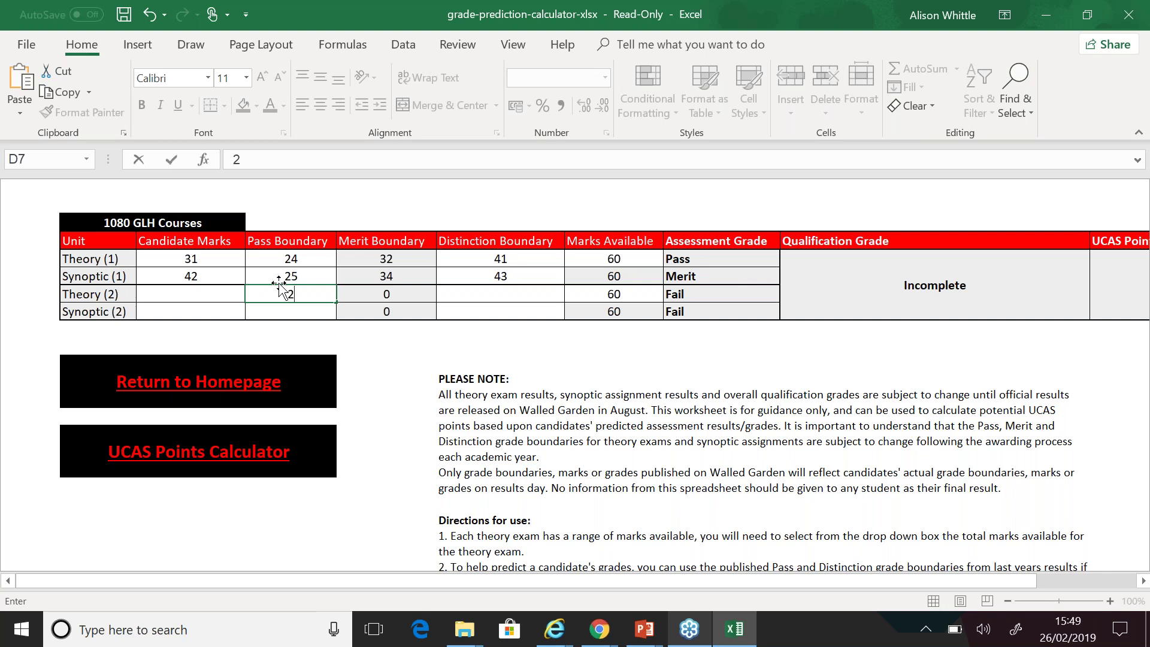
pyautogui.write('5')
pyautogui.press('Tab')
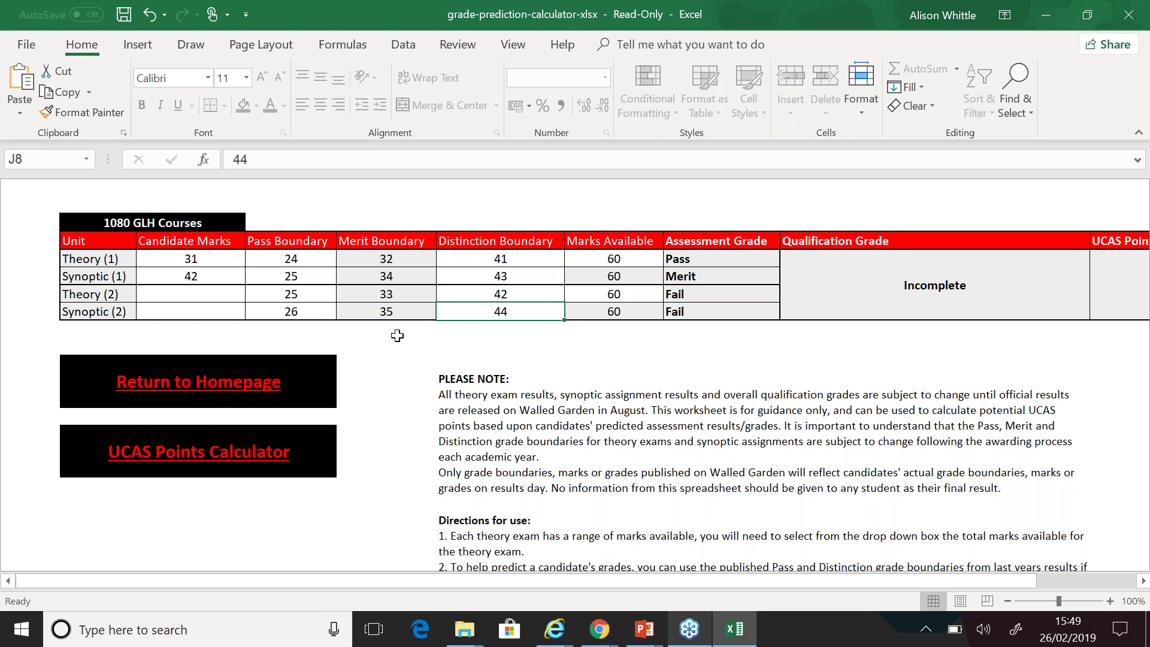
# Step: Enter candidate marks of 34 for Theory (2) and 45 for Synoptic (2), and check the resulting UCAS points
pyautogui.click(194, 291)
pyautogui.write('34')
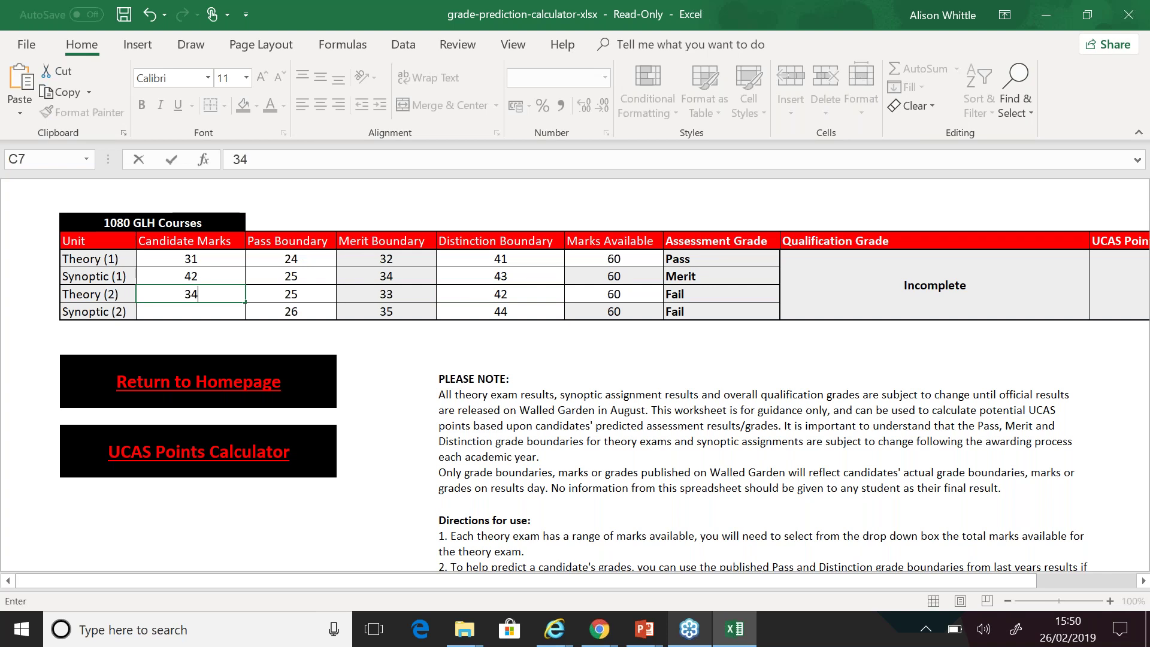
pyautogui.click(188, 309)
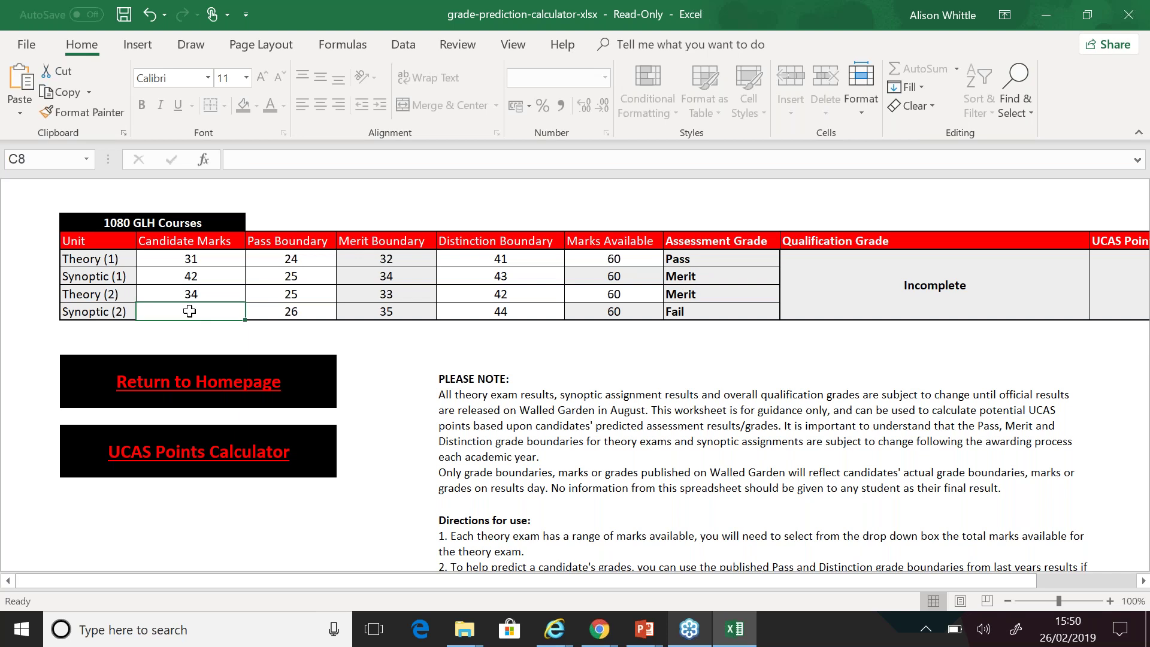
pyautogui.write('45')
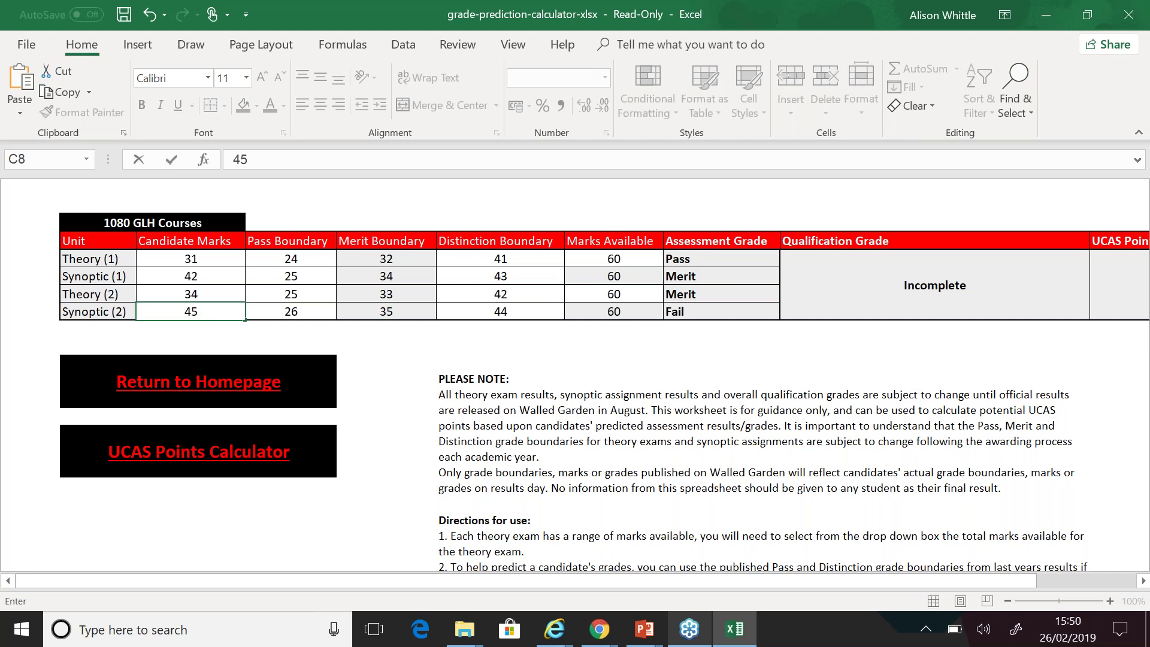
pyautogui.hotkey('ctrl', 'Return')
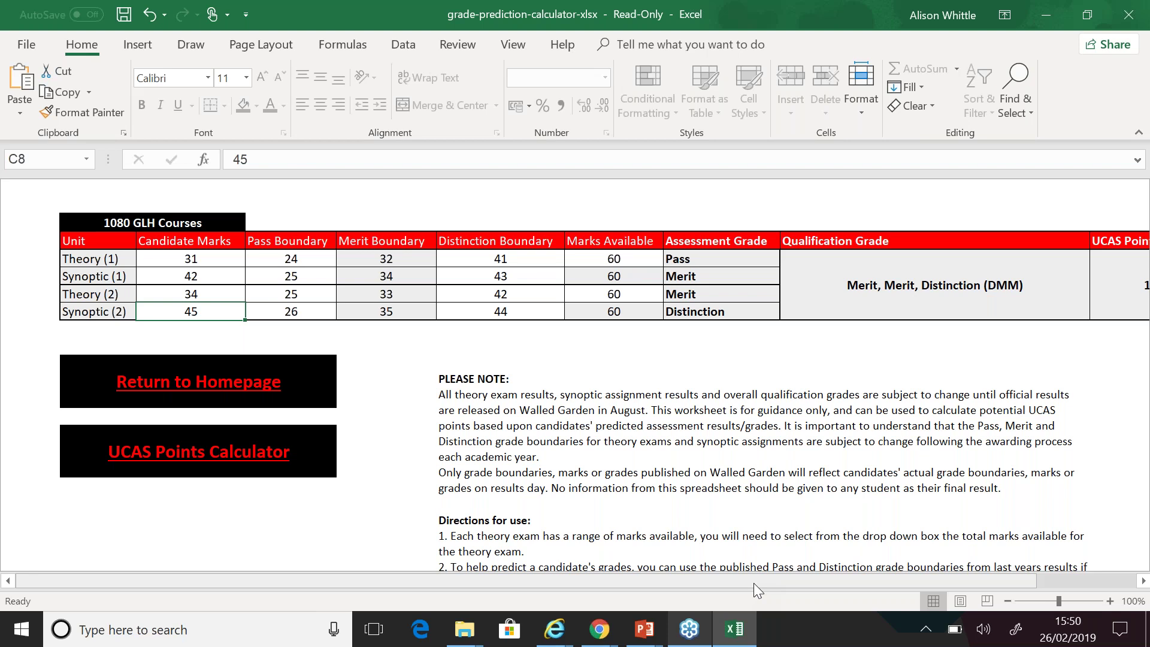
pyautogui.hscroll(3, 754, 583)
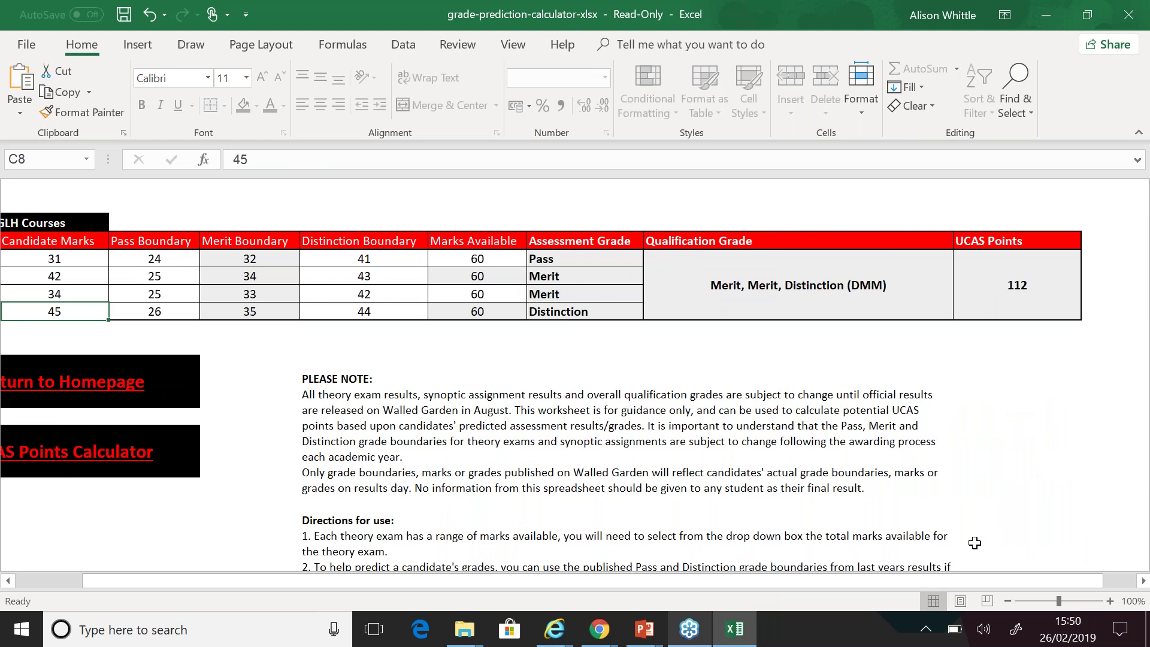
pyautogui.moveTo(880, 582); pyautogui.dragTo(789, 576)
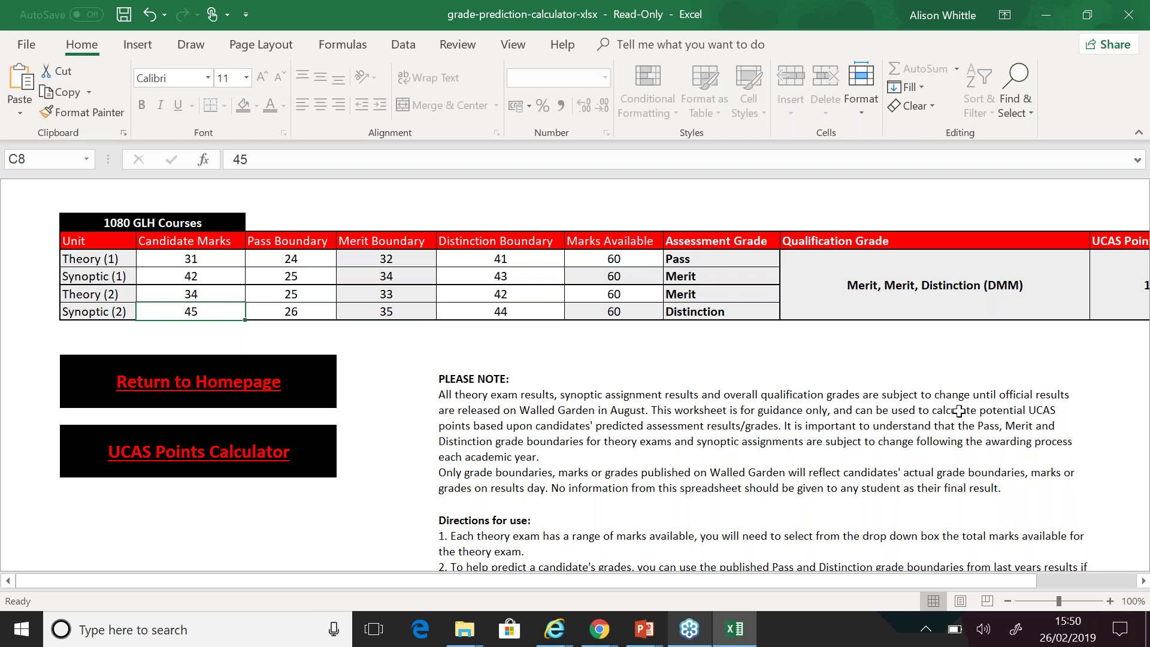
# Step: Close the workbook, reopen the calculator from the "Different scenarios" slide's link and go to the 120/360/450/540 GLH Courses sheet
pyautogui.hotkey('alt', 'F4')
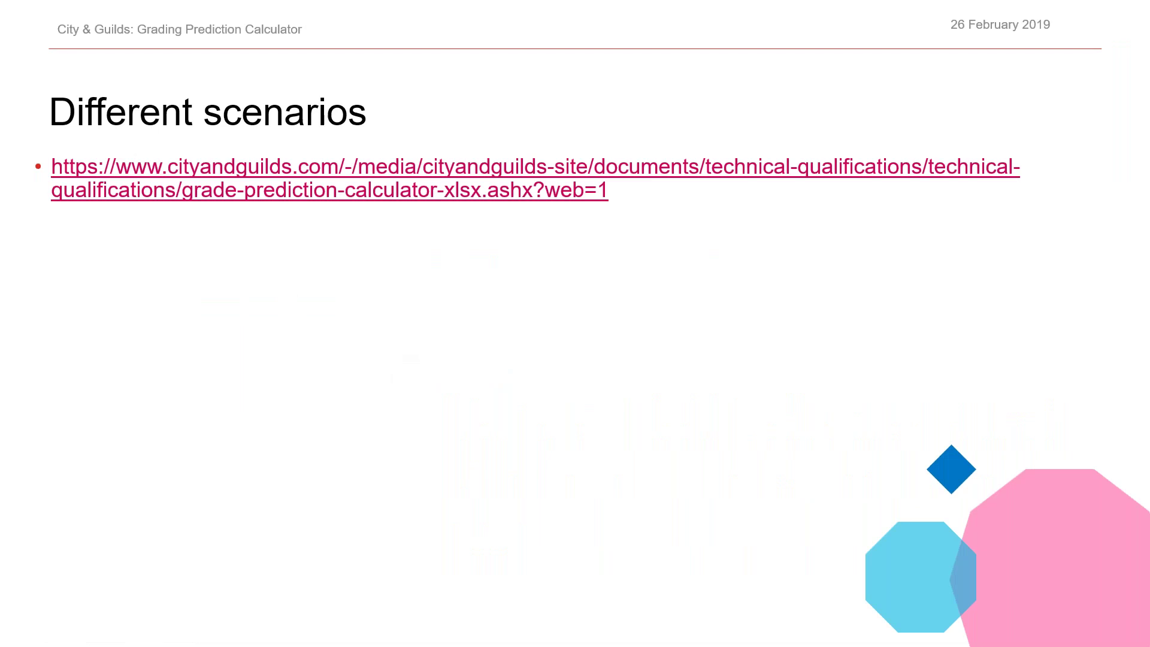
pyautogui.click(250, 189)
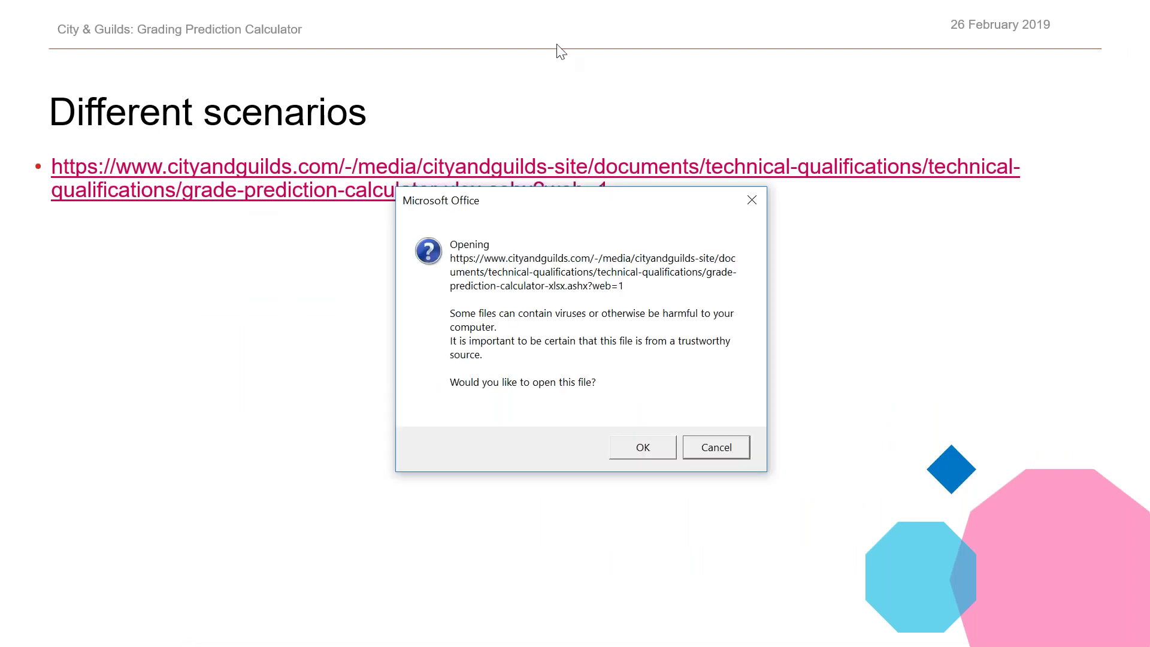
pyautogui.click(649, 447)
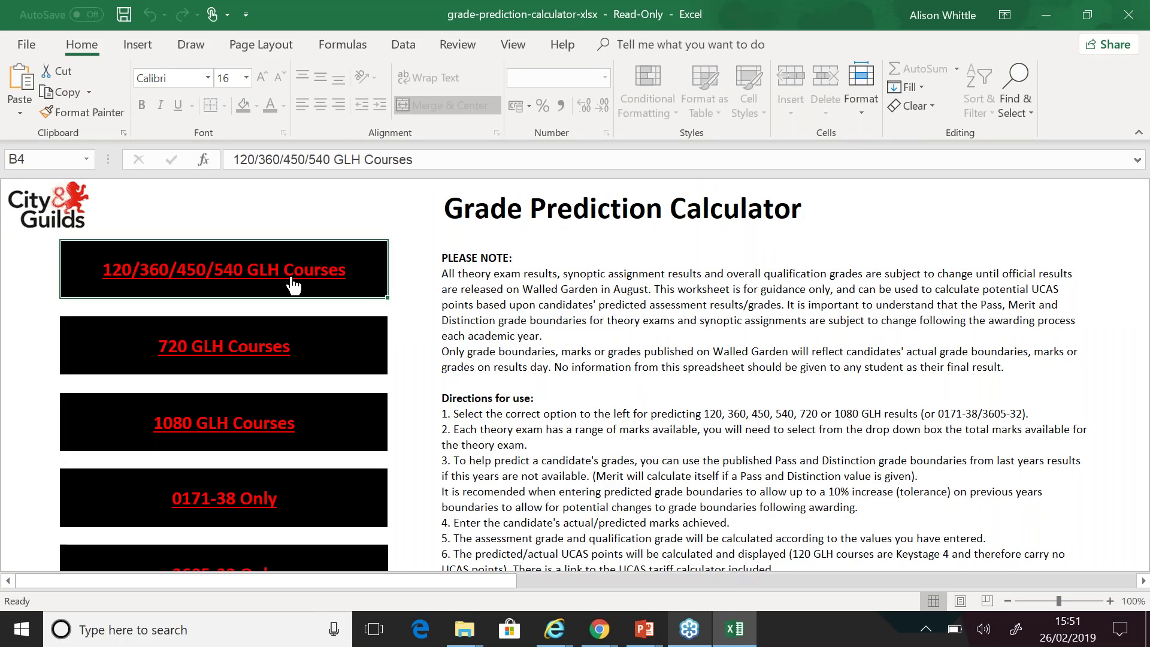
pyautogui.click(293, 286)
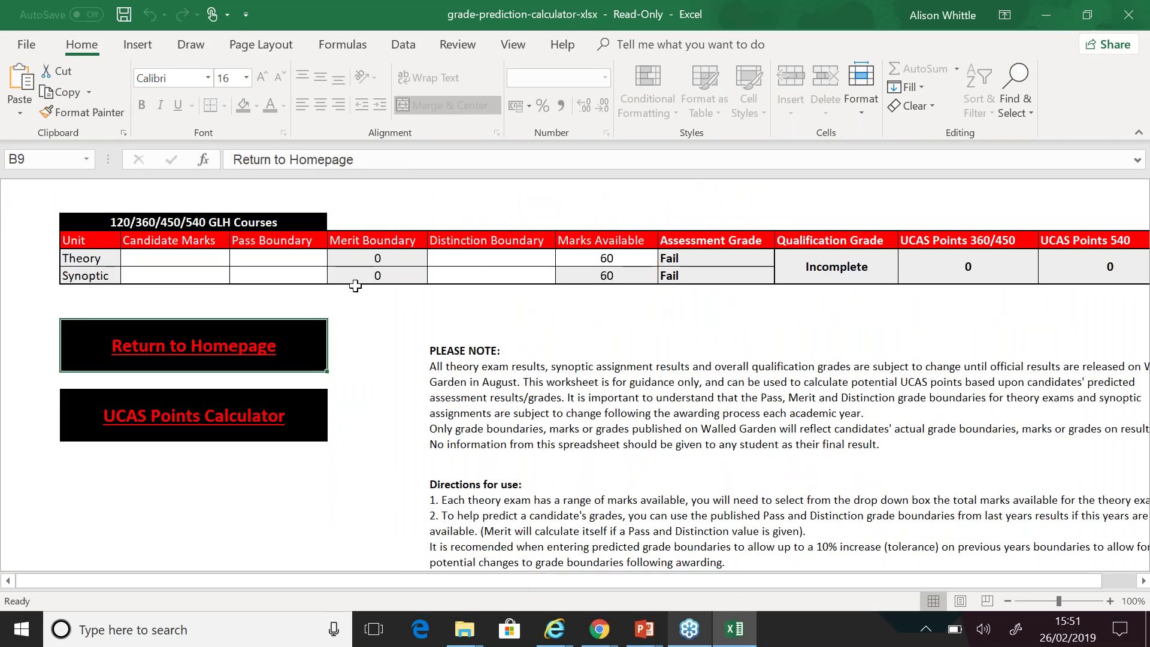
# Step: Enter the Theory boundaries as pass 28 and distinction 44, and the Synoptic boundaries as pass 25 and distinction 45
pyautogui.click(319, 261)
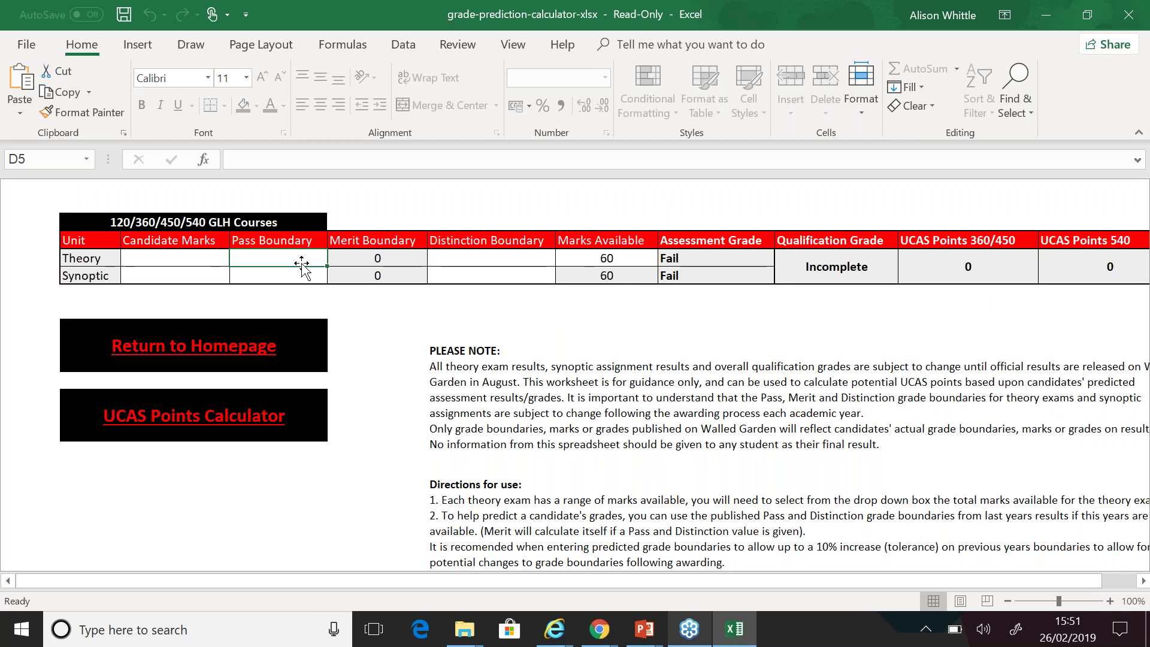
pyautogui.write('28')
pyautogui.click(462, 258)
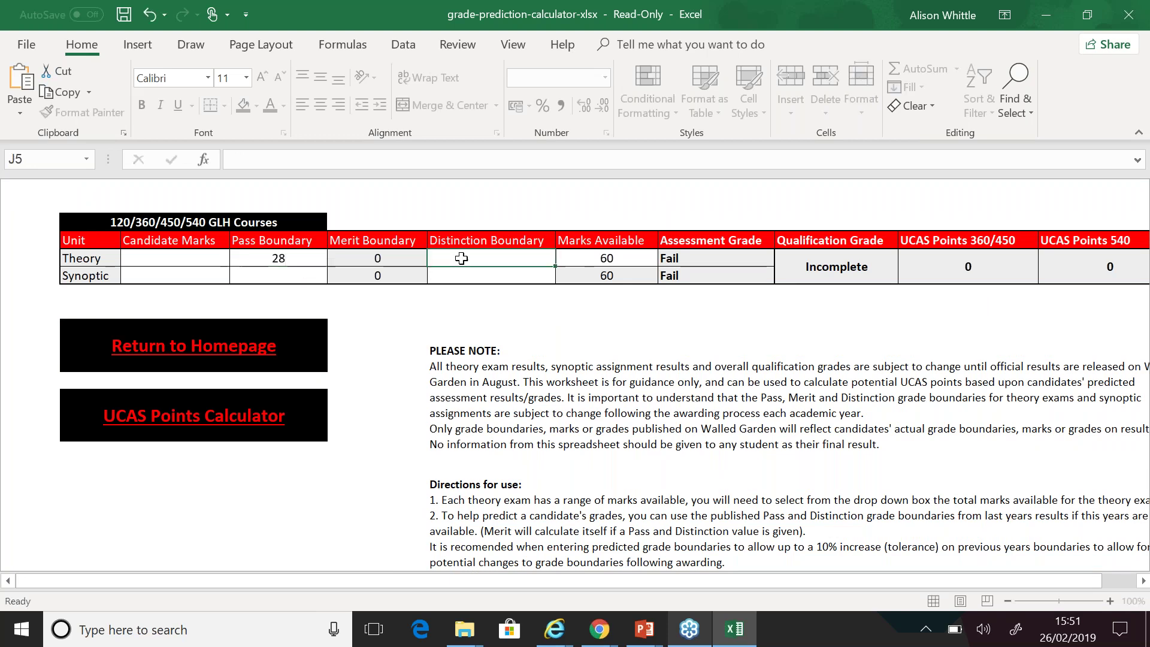
pyautogui.write('44')
pyautogui.click(303, 274)
pyautogui.write('25')
pyautogui.press('Tab')
pyautogui.write('45')
# Step: Enter candidate marks of 41 for Theory and 45 for Synoptic
pyautogui.click(194, 259)
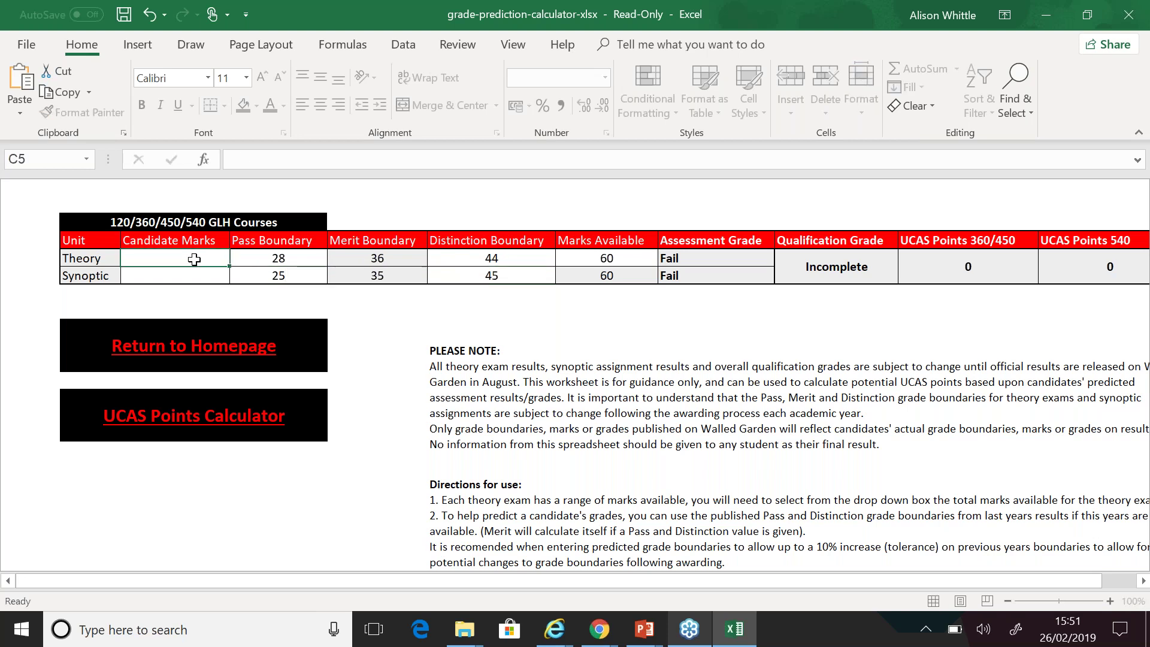
pyautogui.write('41')
pyautogui.click(185, 273)
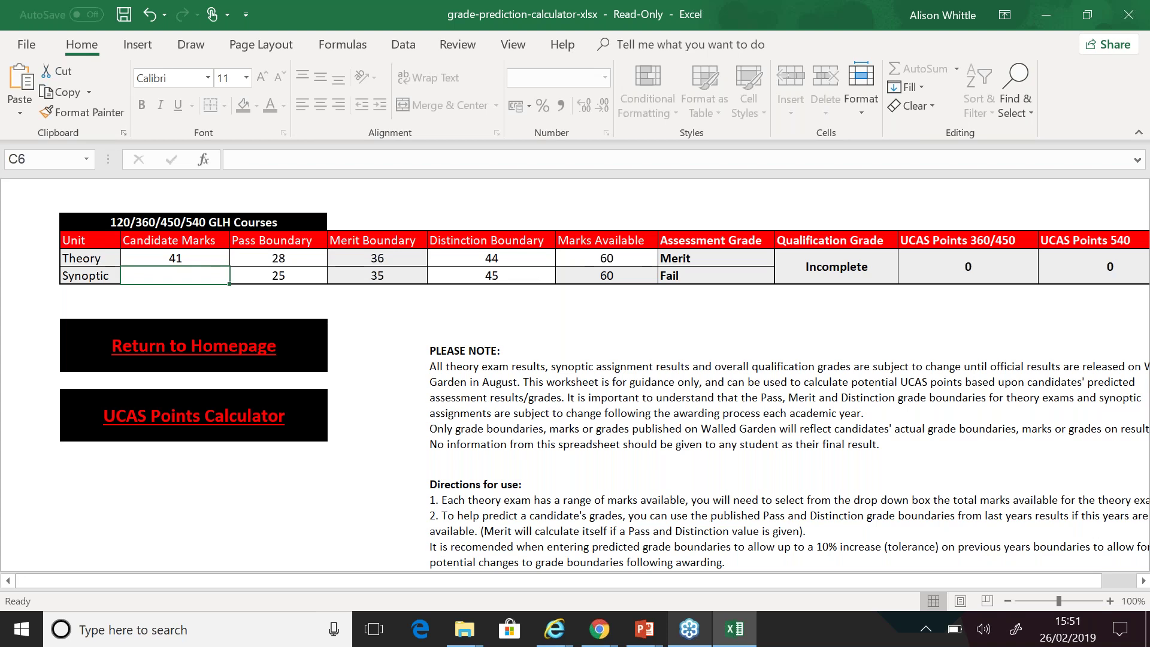
pyautogui.write('45')
pyautogui.hotkey('ctrl', 'Return')
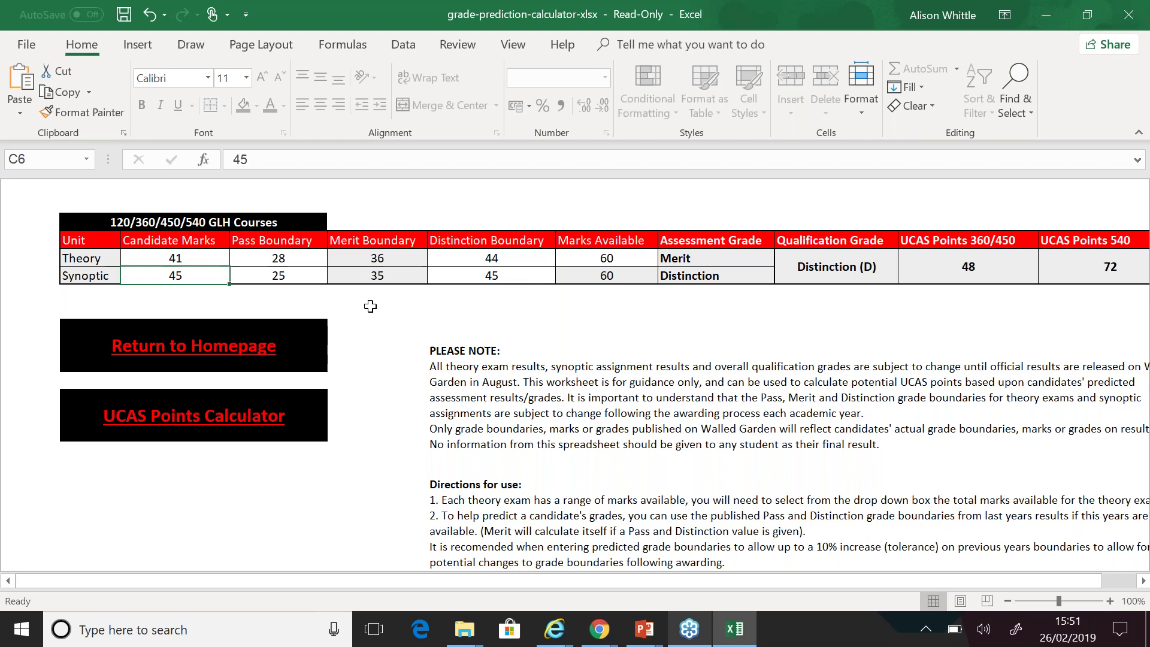
# Step: Try Synoptic candidate marks of 44 and replace them with 28 to compare the qualification grades
pyautogui.write('44')
pyautogui.hotkey('ctrl', 'Return')
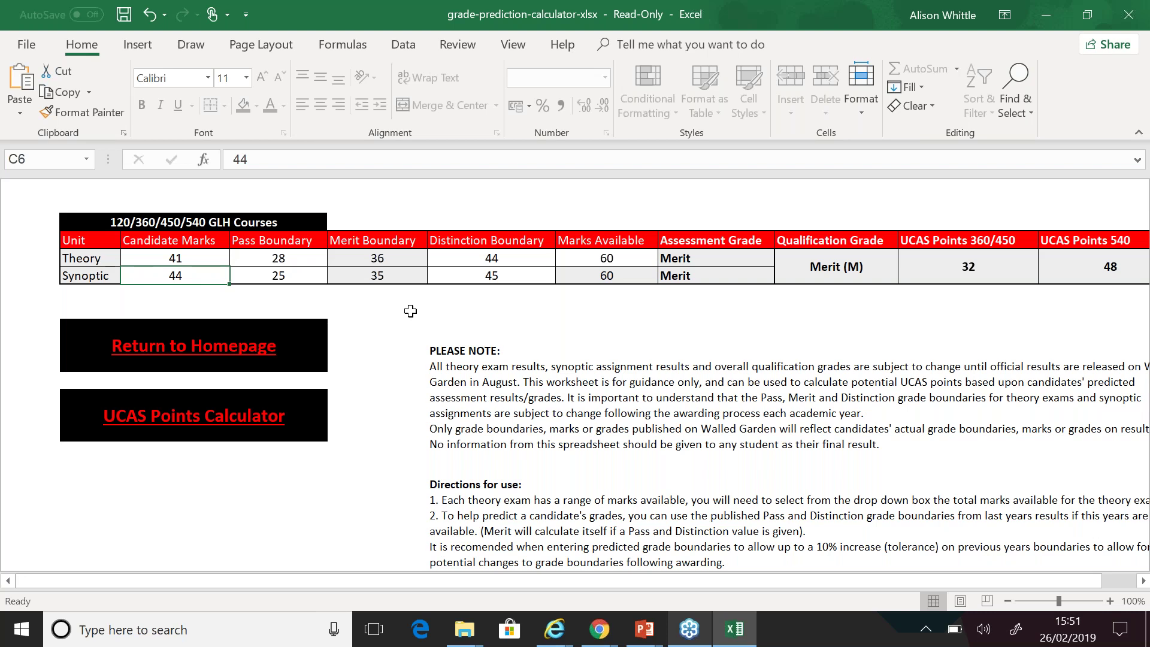
pyautogui.hotkey('ctrl', 'z')
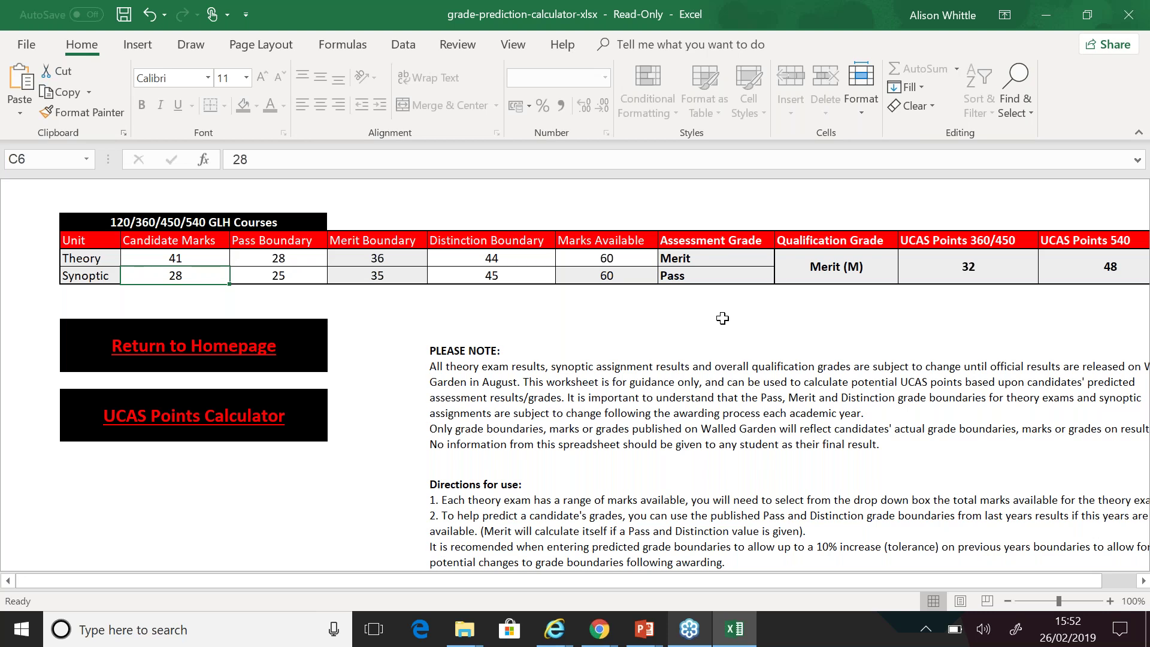
# Step: Return to the calculator's homepage and go to the 1080 GLH Courses sheet
pyautogui.click(218, 354)
pyautogui.click(218, 351)
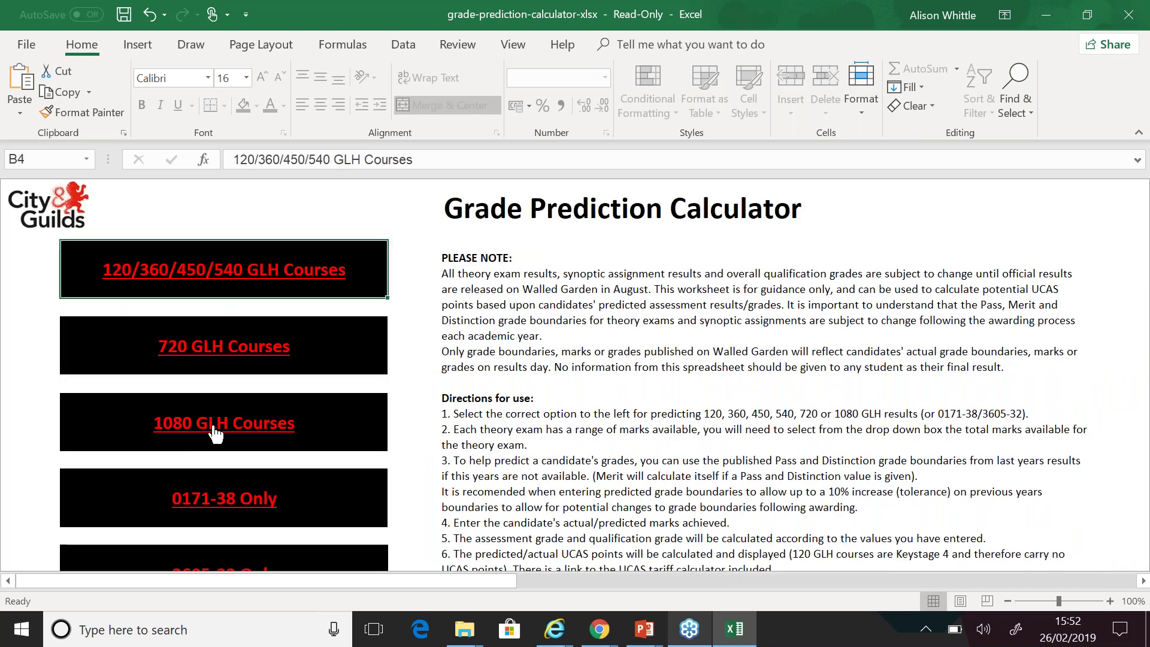
pyautogui.click(213, 430)
pyautogui.click(224, 423)
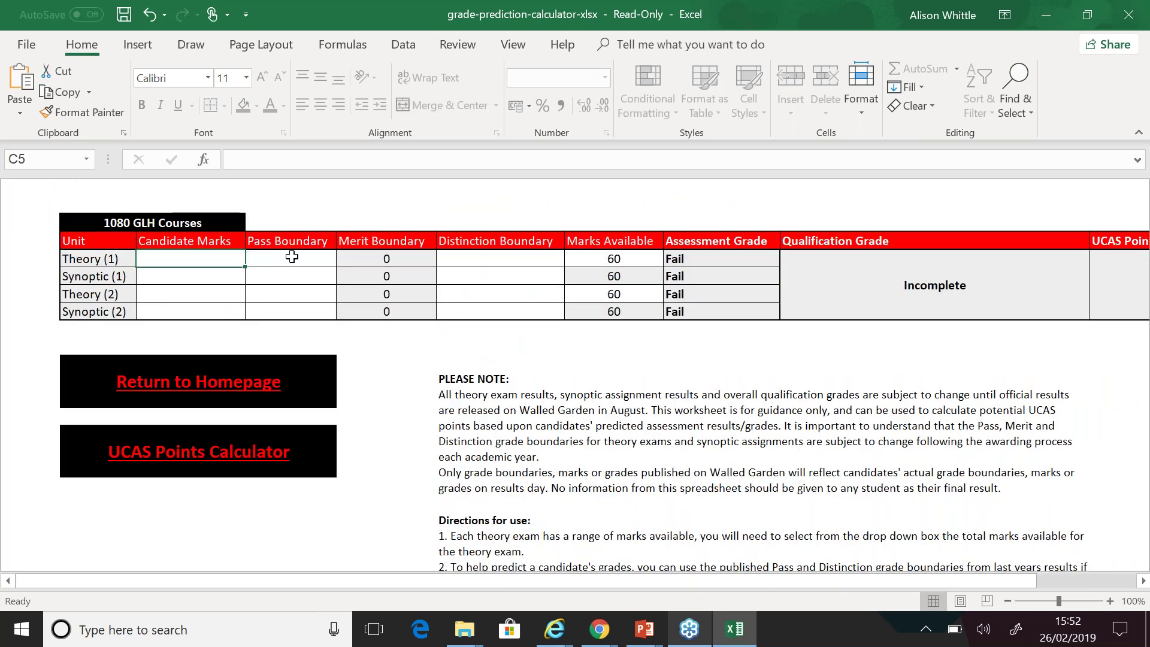
# Step: Fill in Theory (1) with pass boundary 28, distinction boundary 44 and candidate marks 41
pyautogui.write('28')
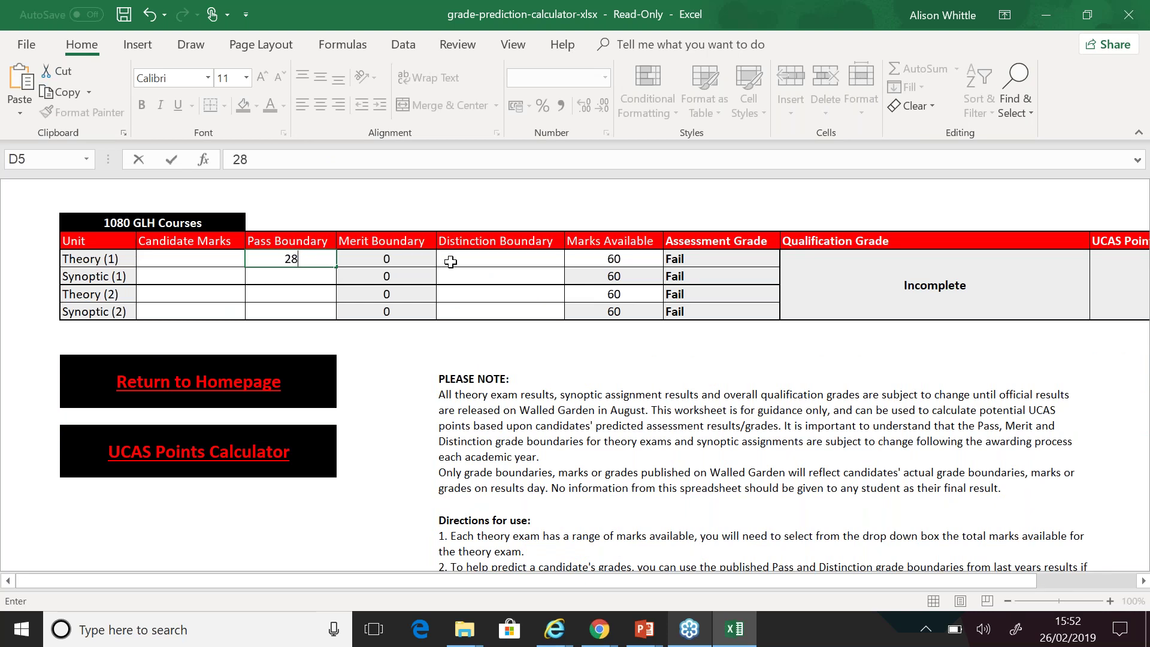
pyautogui.click(451, 262)
pyautogui.write('44')
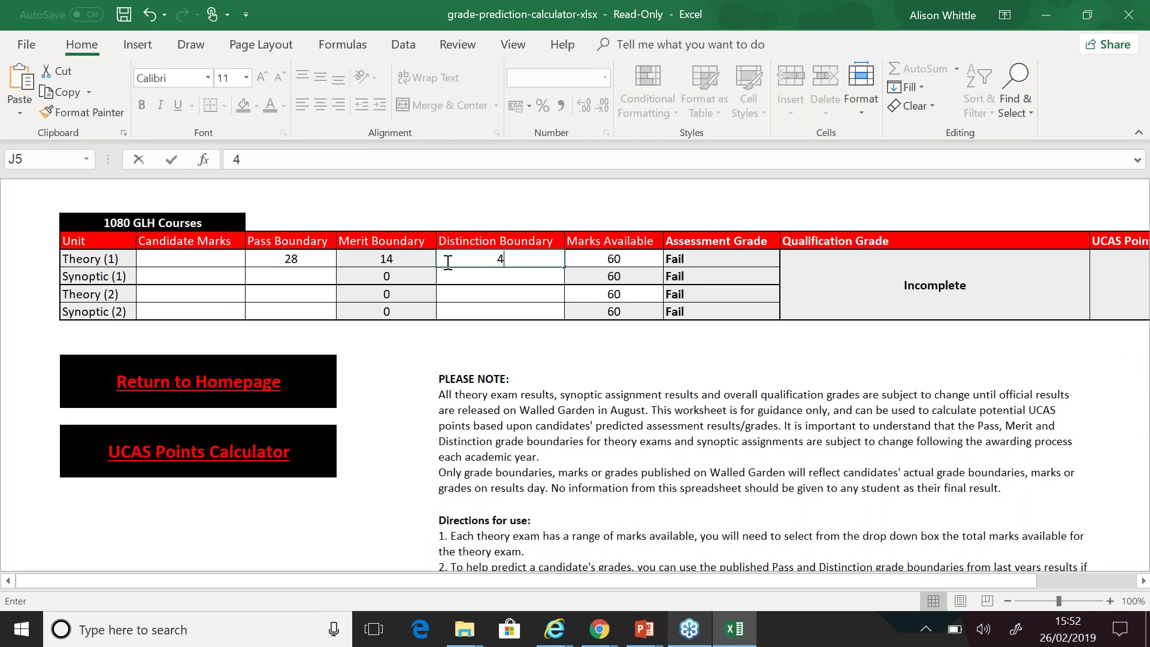
pyautogui.click(225, 261)
pyautogui.write('41')
# Step: Fill in Synoptic (1) with pass boundary 25, distinction boundary 45 and candidate marks 28
pyautogui.click(282, 273)
pyautogui.write('25')
pyautogui.click(459, 274)
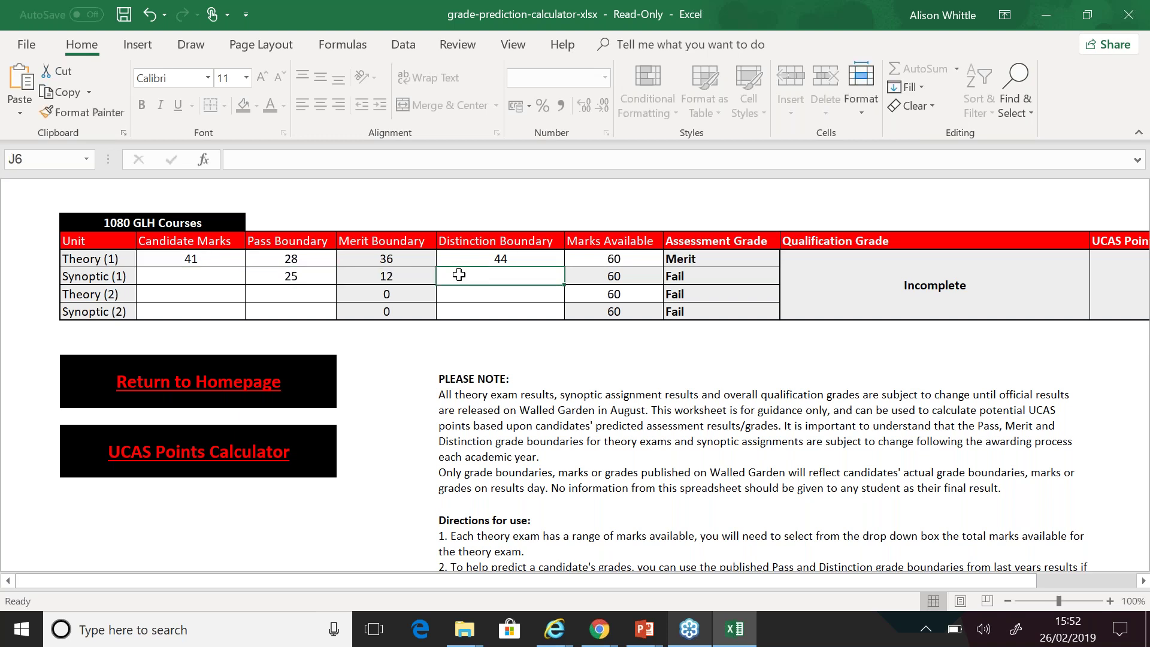
pyautogui.write('45')
pyautogui.click(214, 274)
pyautogui.write('28')
# Step: Enter the Theory (2) boundaries as pass 31 and distinction 48, and the Synoptic (2) boundaries as pass 28 and distinction 49
pyautogui.click(264, 295)
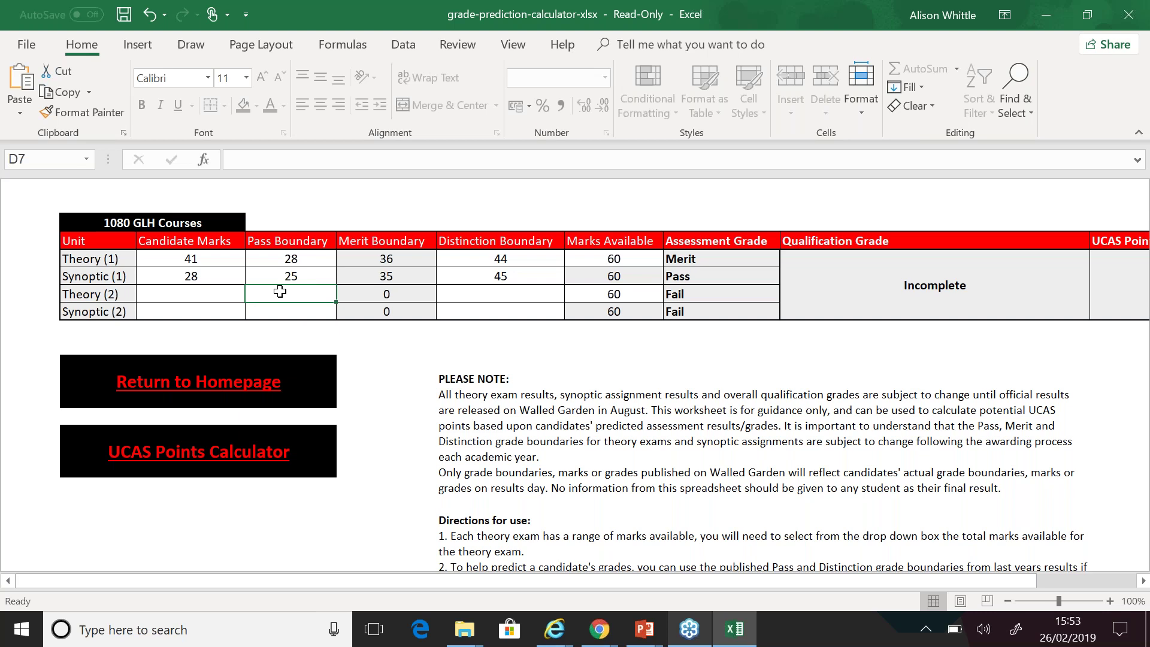
pyautogui.write('31')
pyautogui.click(485, 292)
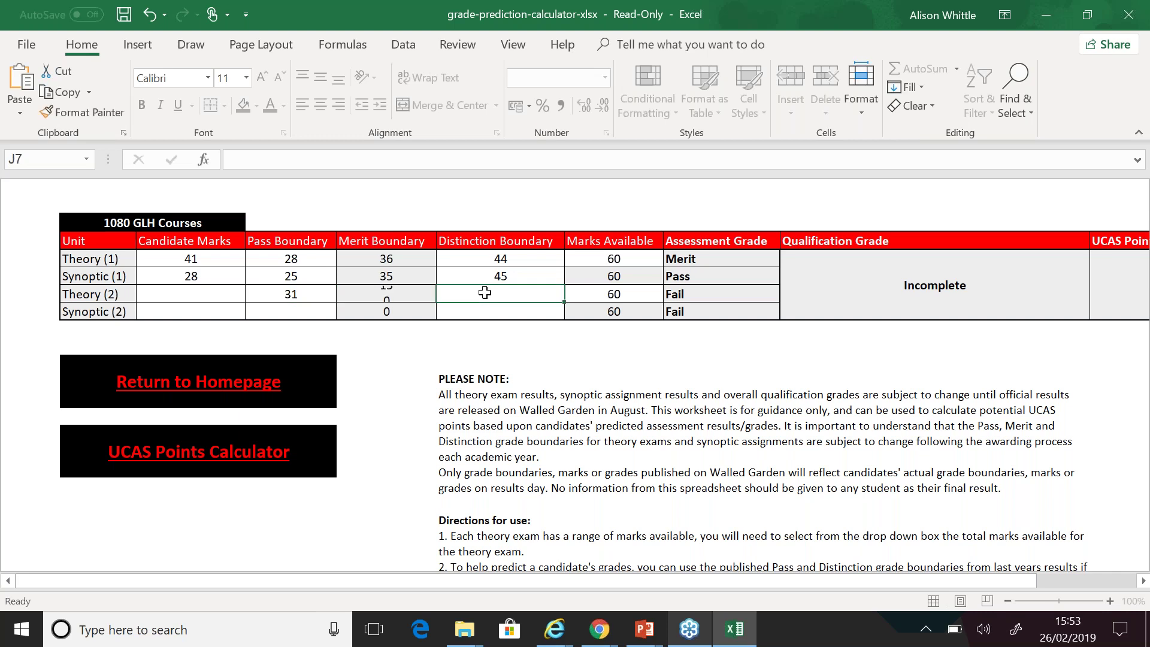
pyautogui.write('48')
pyautogui.click(466, 313)
pyautogui.write('49')
pyautogui.click(283, 313)
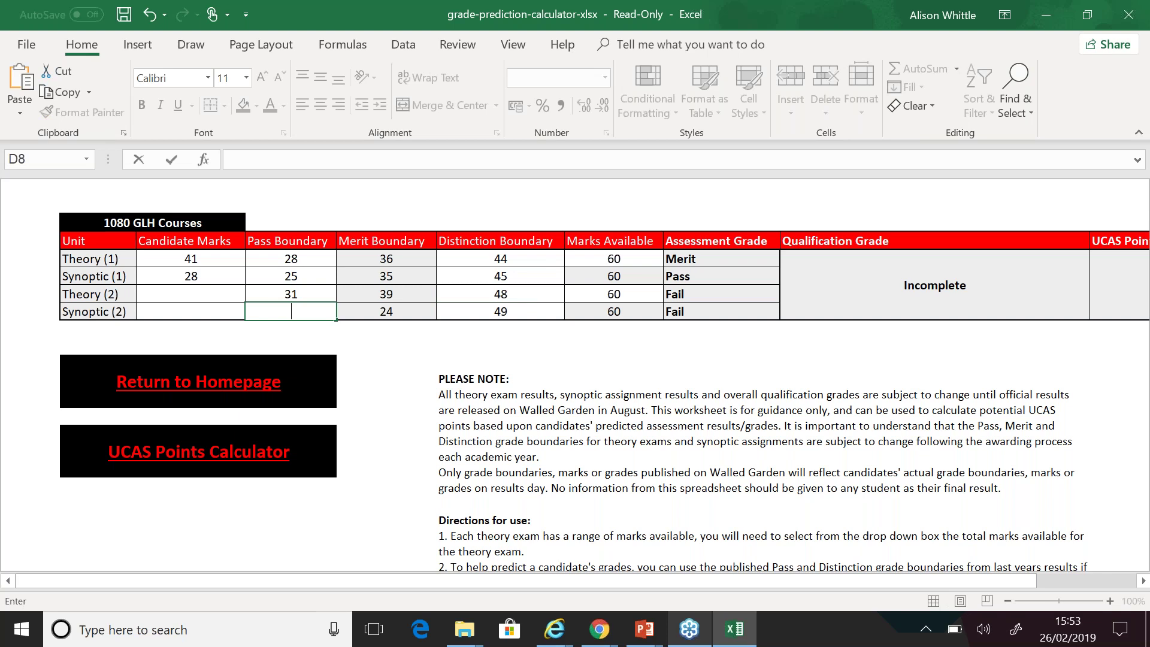
pyautogui.write('28')
# Step: Enter candidate marks of 41 for Theory (2) and 28 for Synoptic (2), and check the resulting UCAS points
pyautogui.click(190, 294)
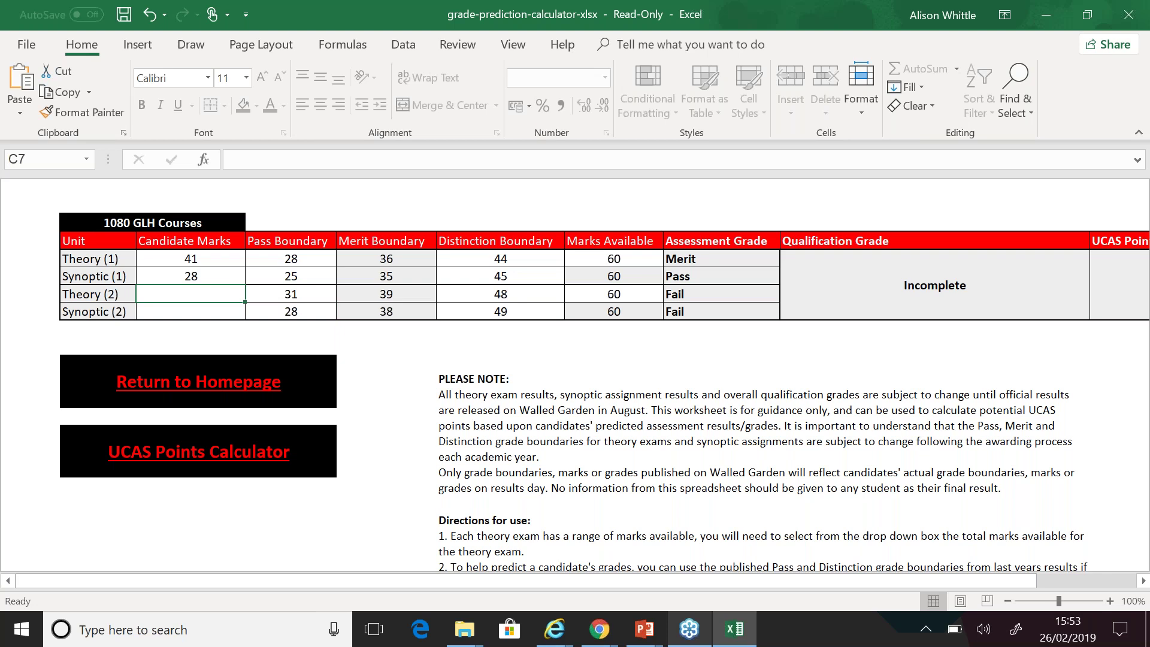
pyautogui.doubleClick(191, 293)
pyautogui.write('41')
pyautogui.hotkey('ctrl', 'Return')
pyautogui.click(207, 313)
pyautogui.write('28')
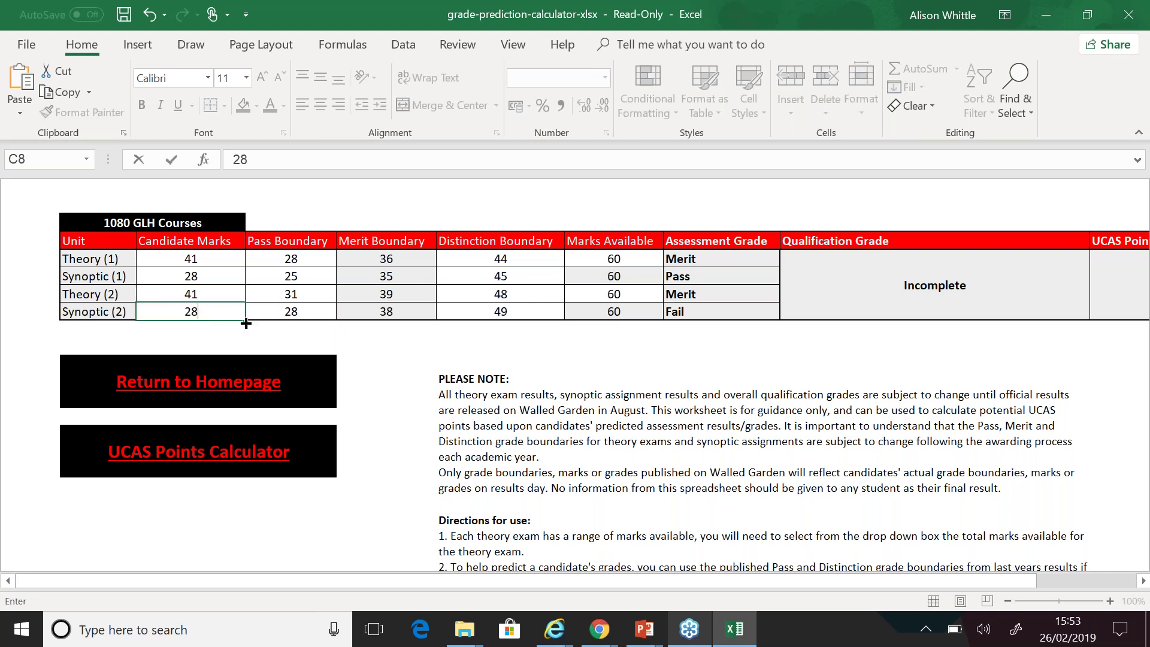
pyautogui.hotkey('ctrl', 'Return')
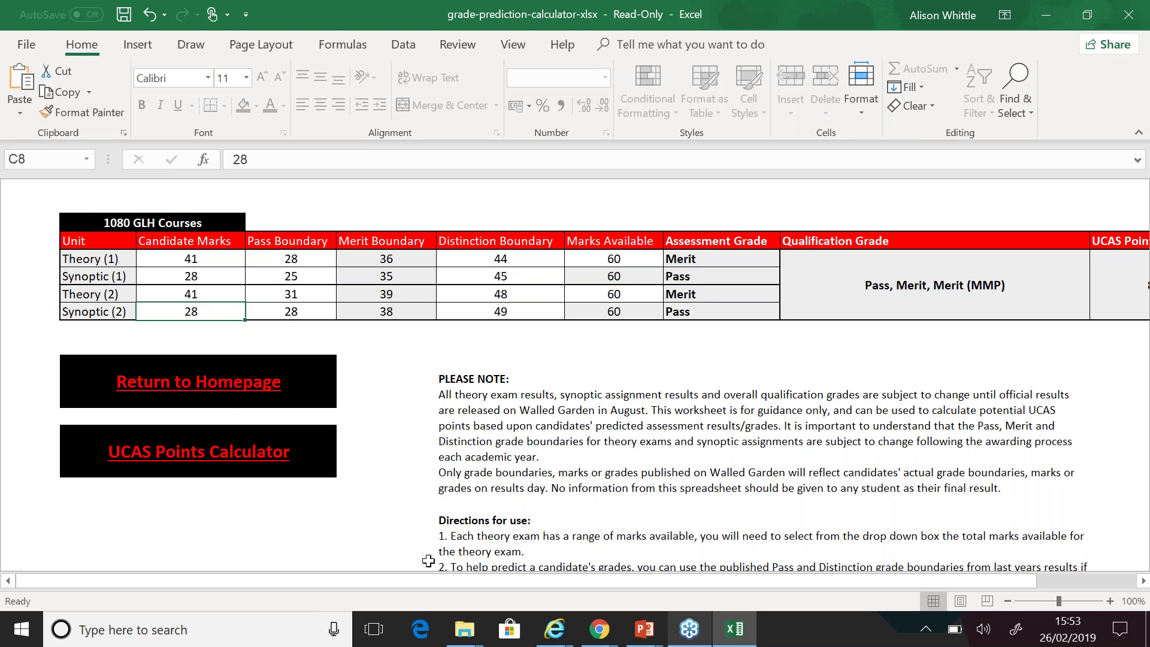
pyautogui.moveTo(449, 583); pyautogui.dragTo(479, 585)
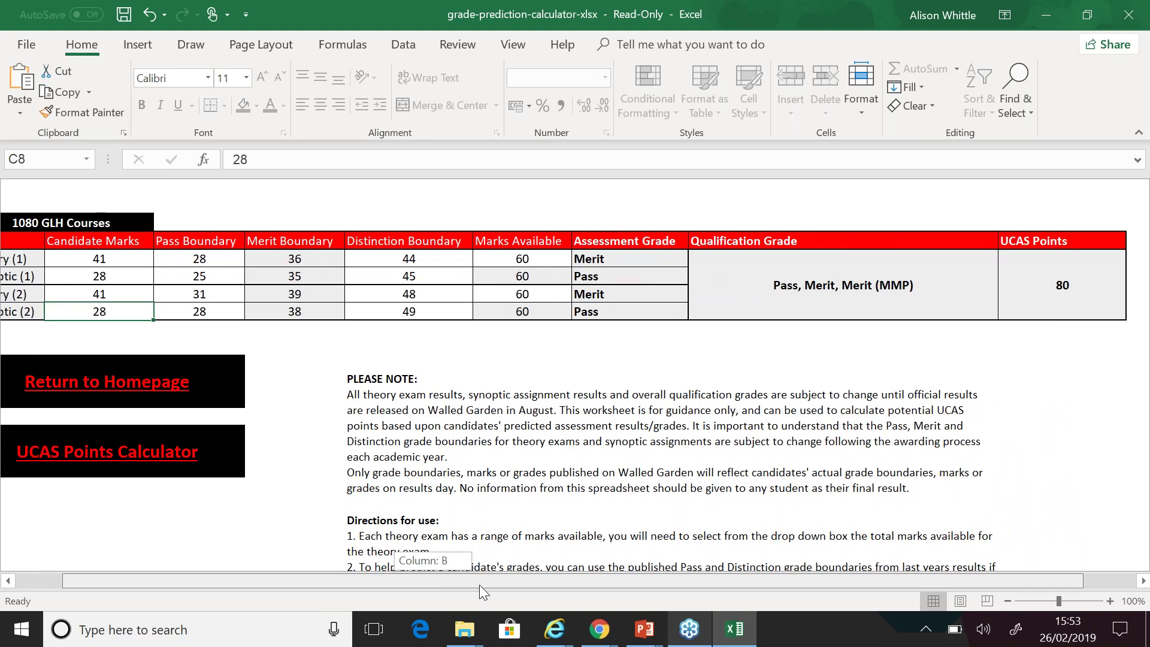
pyautogui.moveTo(479, 584); pyautogui.dragTo(434, 584)
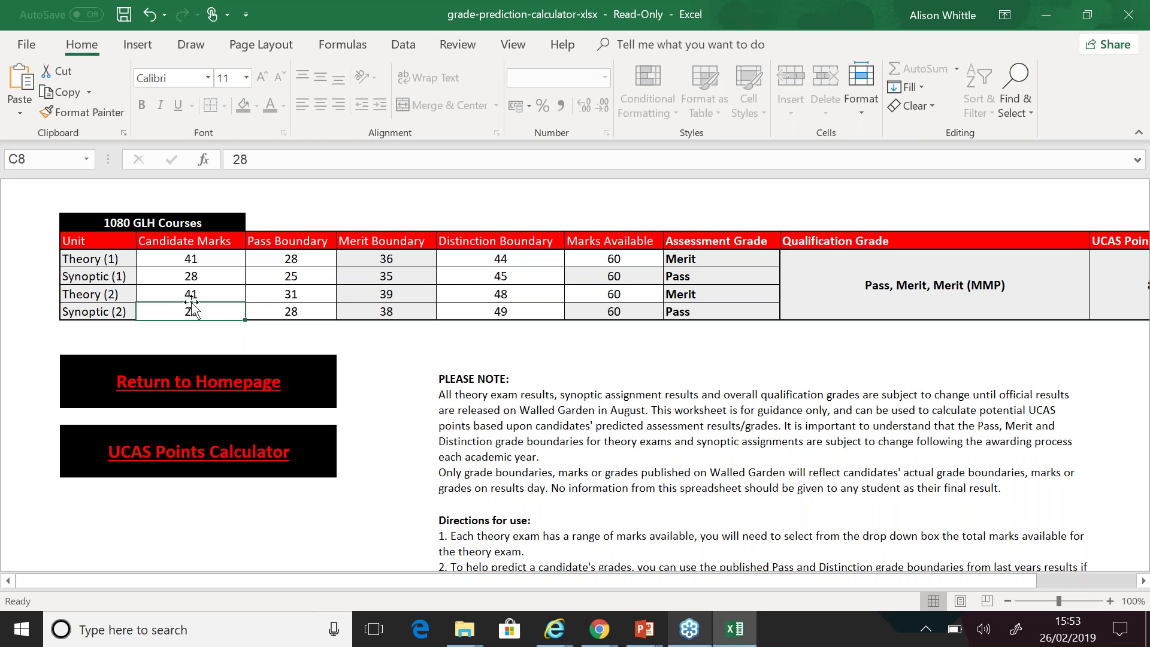
# Step: Try Synoptic (2) candidate marks of 34 to compare the qualification grade, and restore the marks to 28
pyautogui.write('34')
pyautogui.press('Return')
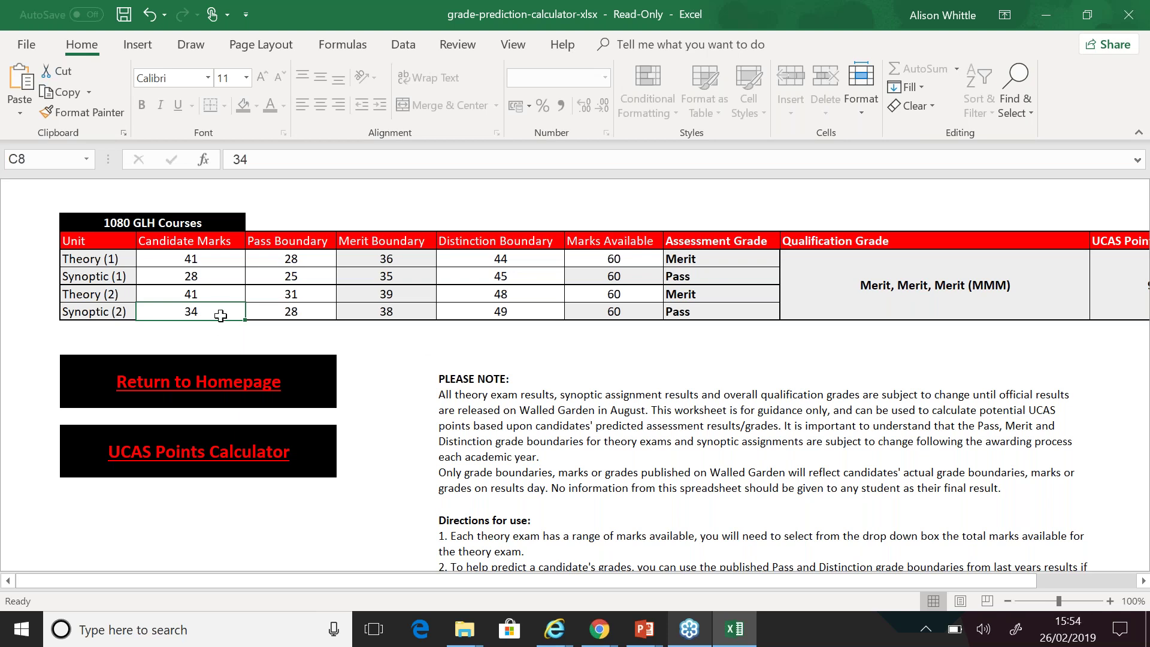
pyautogui.write('28')
pyautogui.hotkey('ctrl', 'Return')
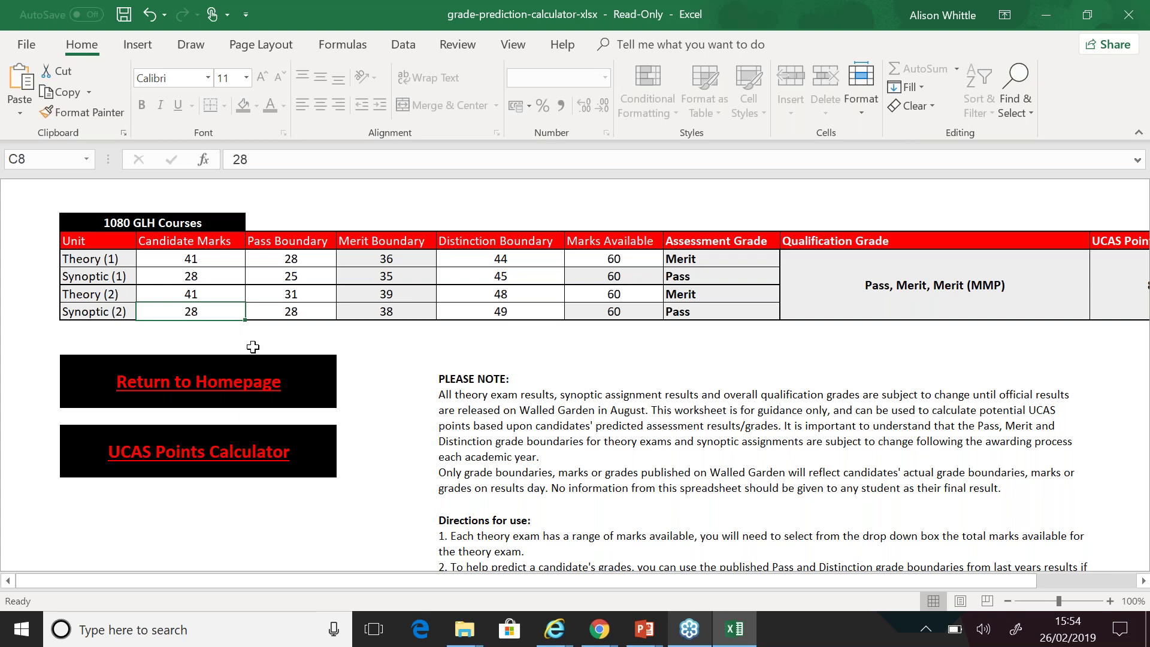
# Step: Set the Theory (2) candidate marks to 48 to compare the qualification grade
pyautogui.click(191, 297)
pyautogui.write('48')
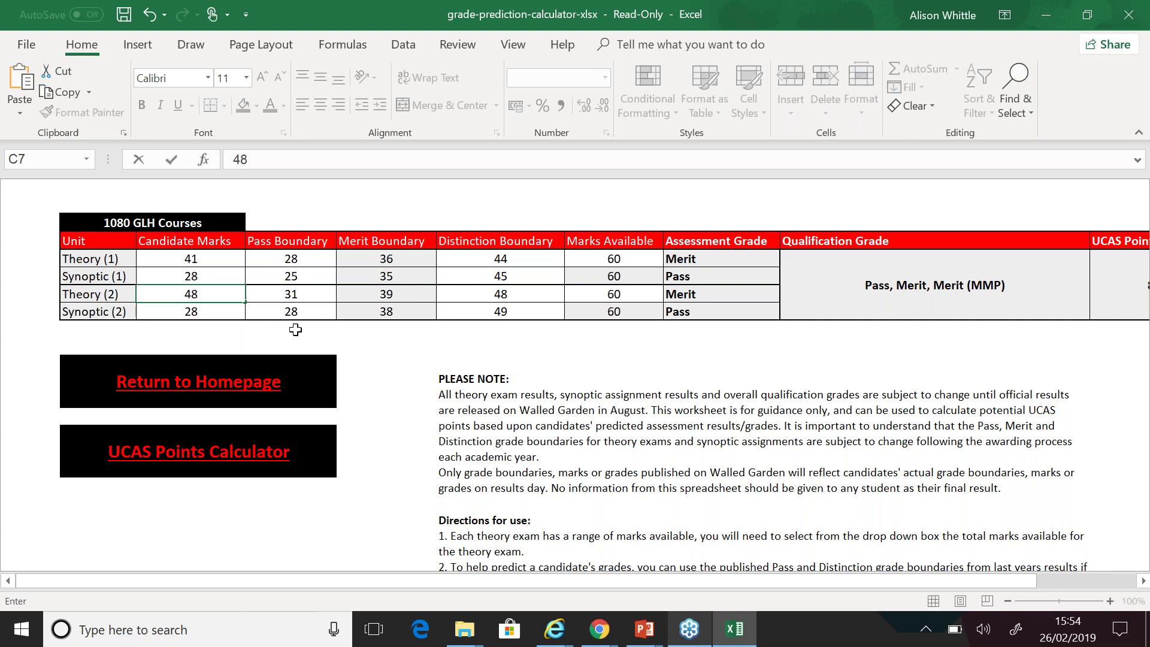
pyautogui.hotkey('ctrl', 'Return')
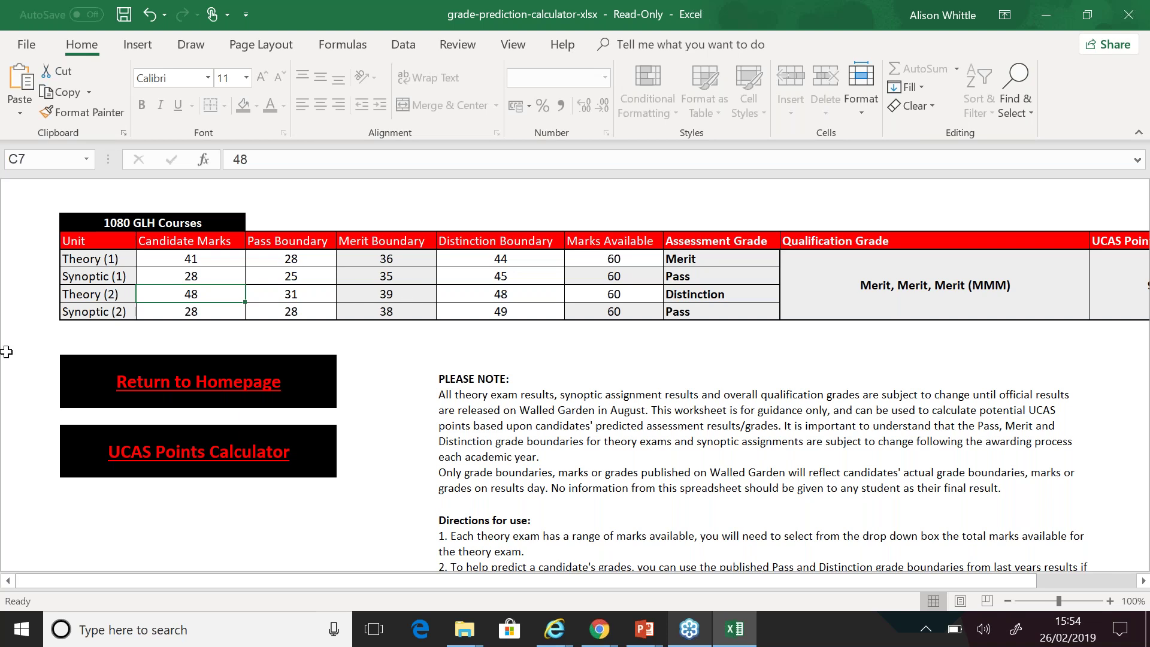
# Step: Close the workbook and advance the slideshow to the "Using the Simplified Calculator" slide
pyautogui.click(1128, 14)
pyautogui.click(589, 334)
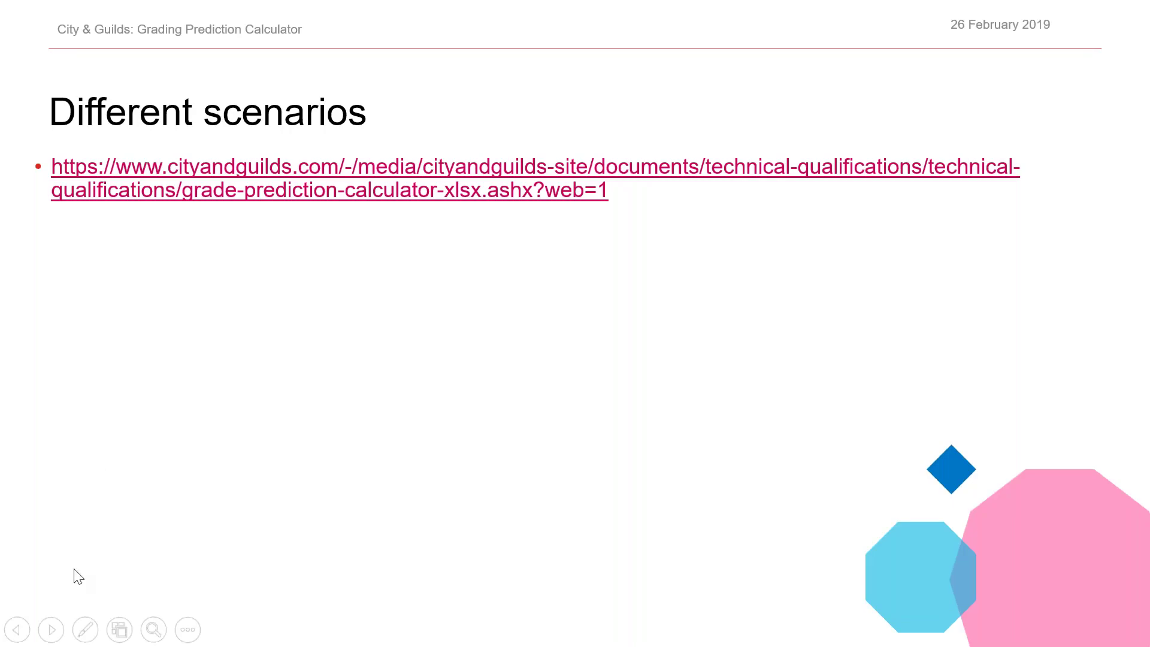
pyautogui.click(50, 630)
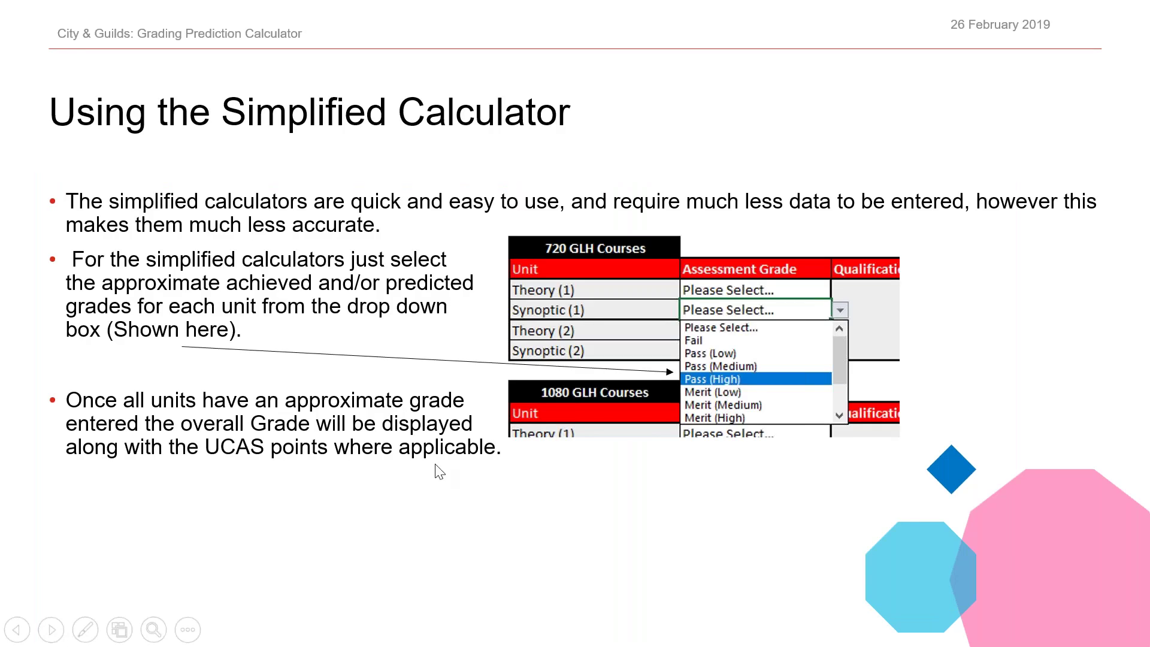